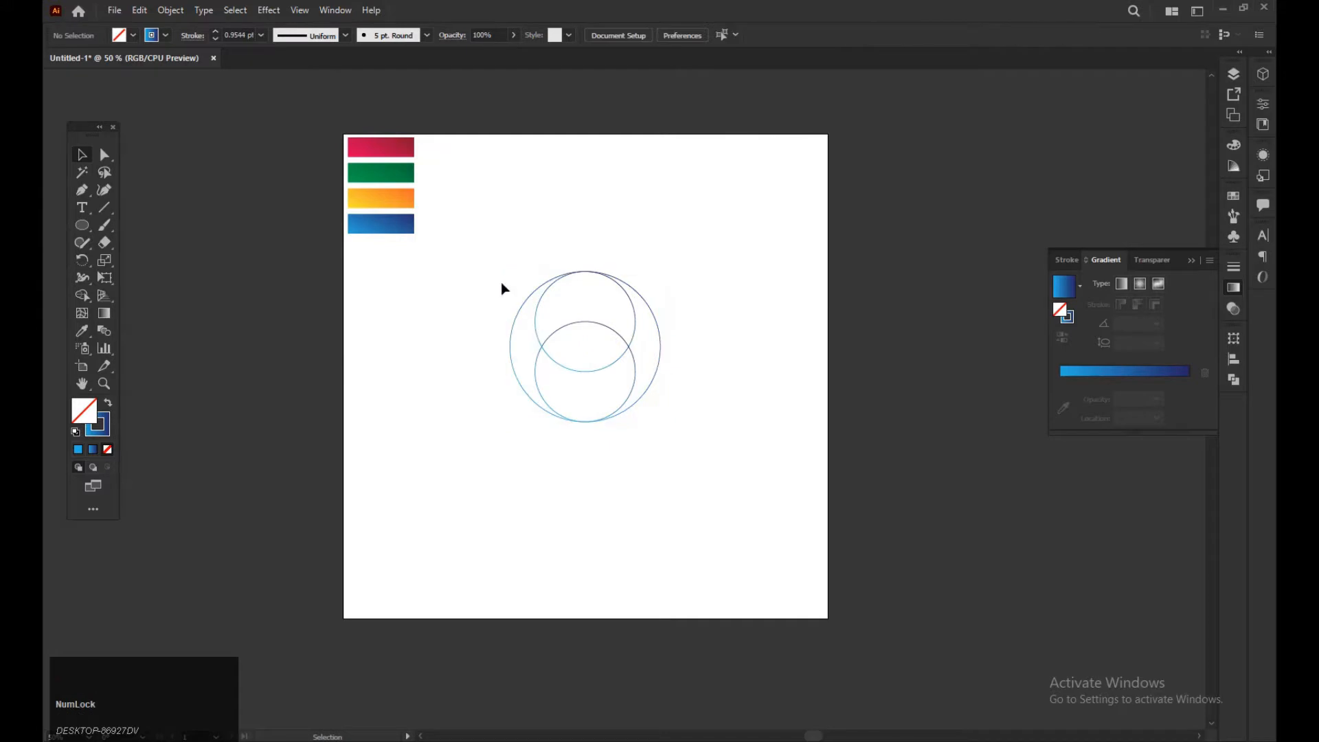
# Step: Duplicate the two stacked small circles in front and rotate the copies a quarter turn into a horizontal pair
pyautogui.moveTo(482, 243); pyautogui.dragTo(754, 446)
pyautogui.click(753, 389)
pyautogui.keyDown('shift'); pyautogui.click(636, 324); pyautogui.keyUp('shift')
pyautogui.keyDown('shift'); pyautogui.click(637, 386); pyautogui.keyUp('shift')
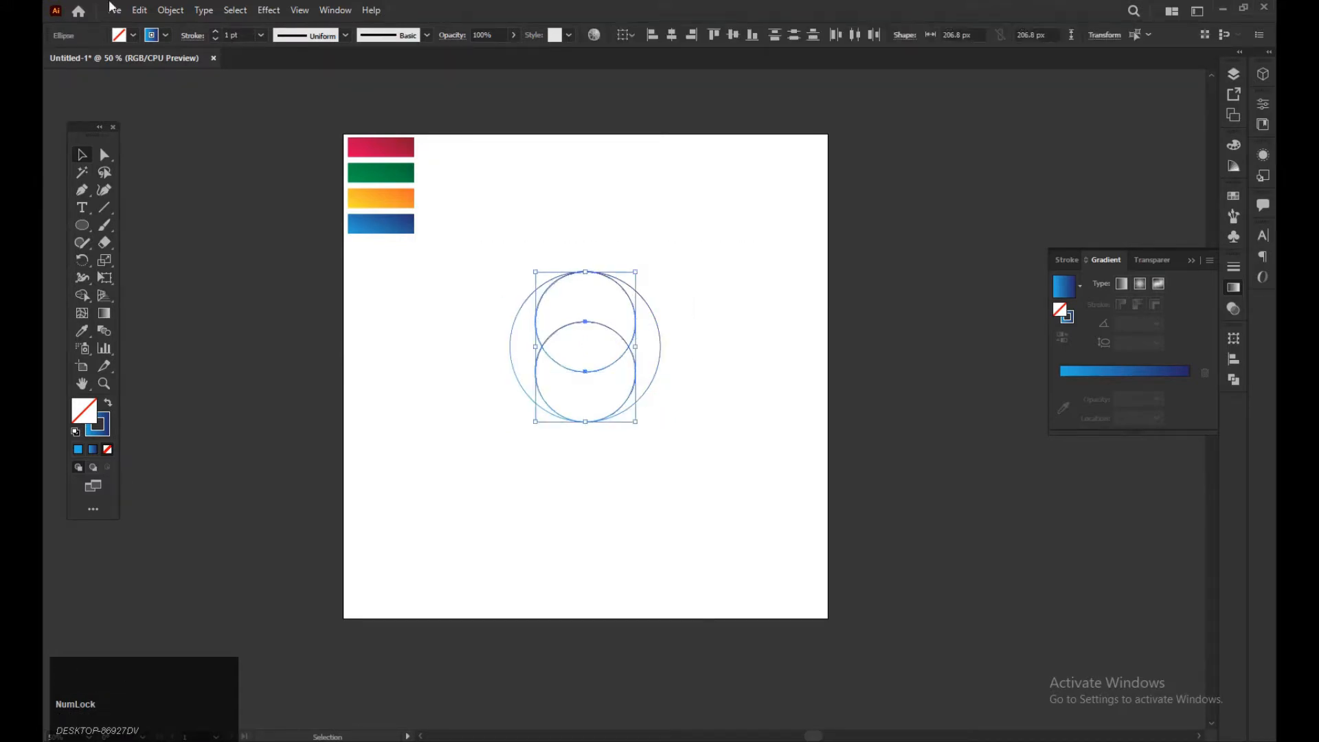
pyautogui.click(142, 10)
pyautogui.click(191, 79)
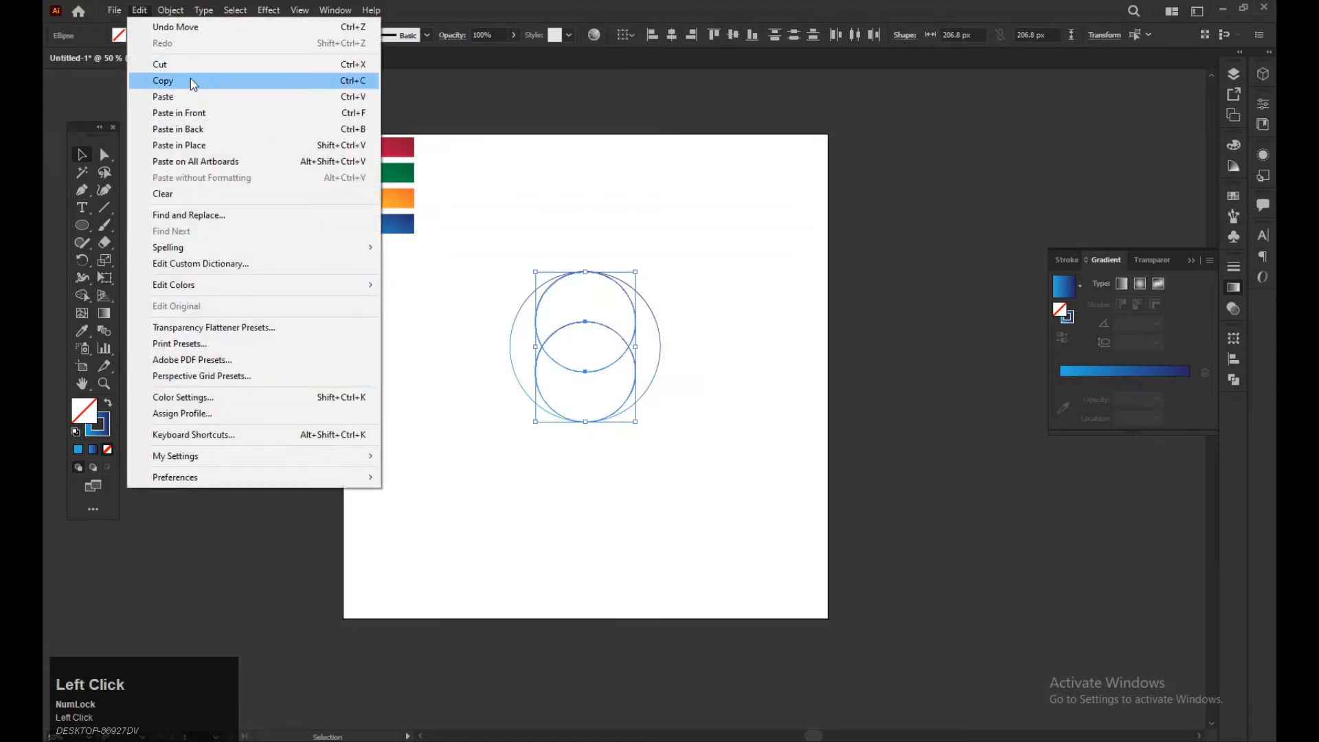
pyautogui.click(142, 10)
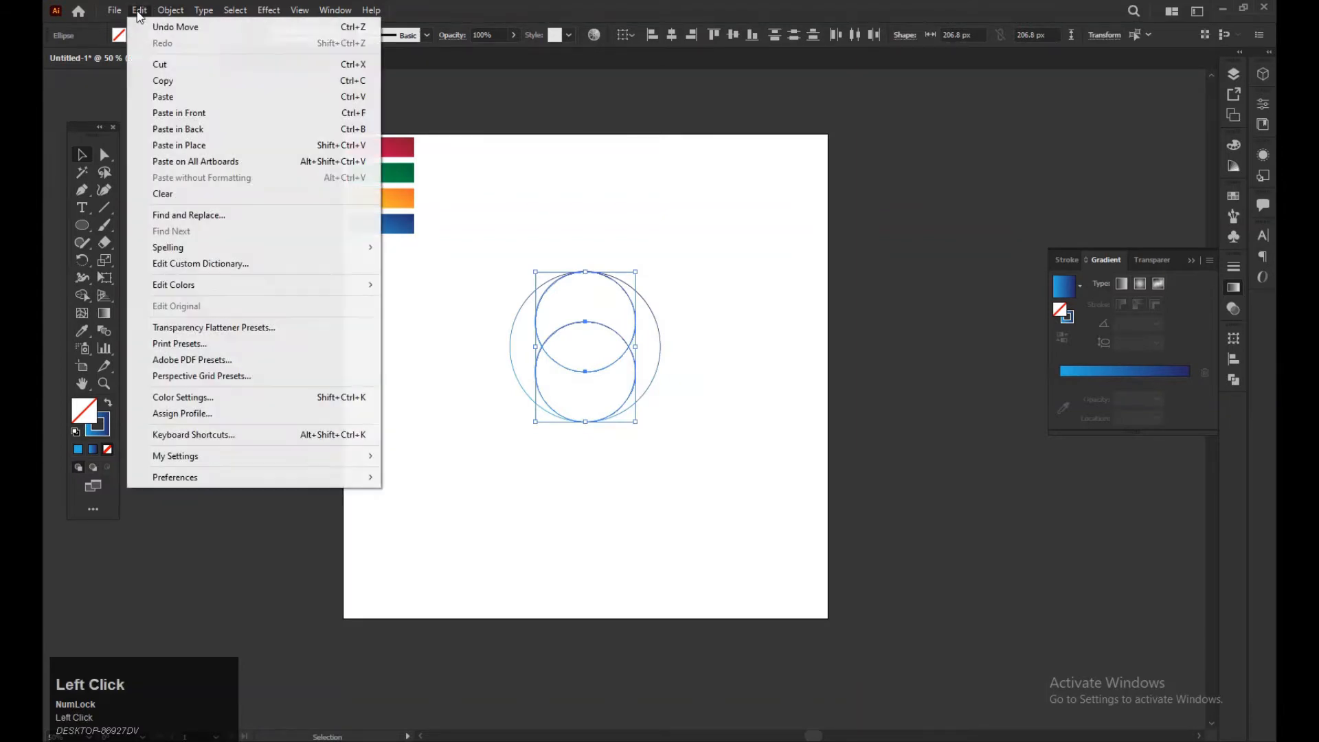
pyautogui.click(190, 112)
pyautogui.moveTo(640, 267); pyautogui.dragTo(706, 376)
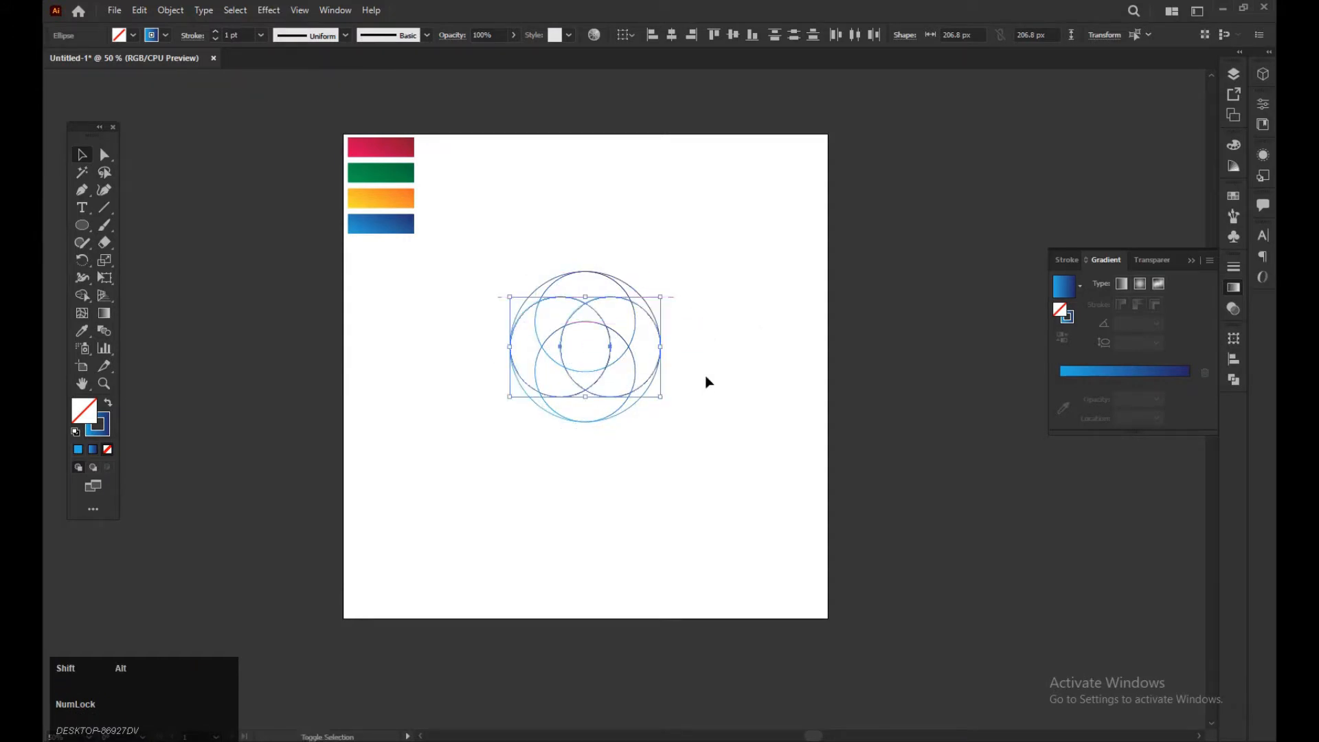
# Step: Scale all five circles up together about 1.6 times around their common centre
pyautogui.click(781, 306)
pyautogui.moveTo(468, 227); pyautogui.dragTo(721, 470)
pyautogui.click(776, 359)
pyautogui.moveTo(801, 364); pyautogui.dragTo(773, 332)
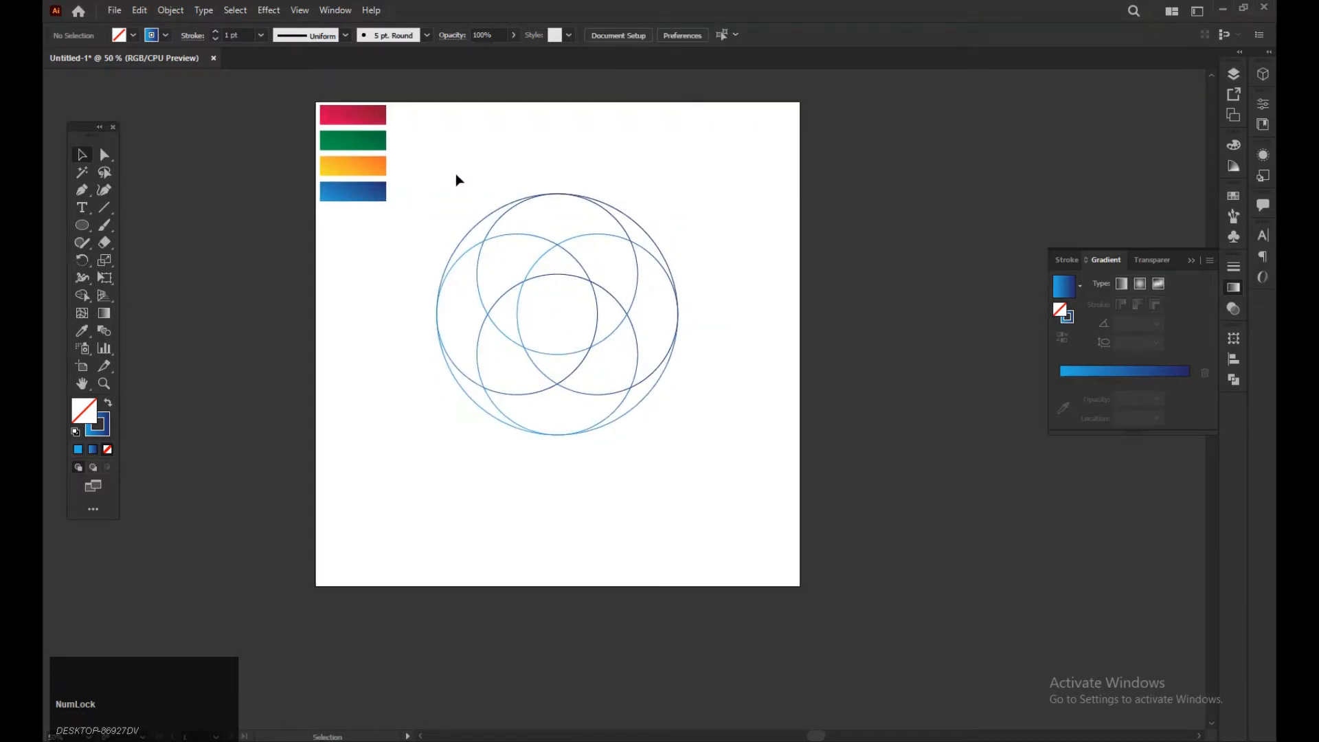
# Step: Select all five circles and merge the upper regions into one curved swirl blade with the Shape Builder tool
pyautogui.moveTo(457, 177); pyautogui.dragTo(620, 332)
pyautogui.click(638, 354)
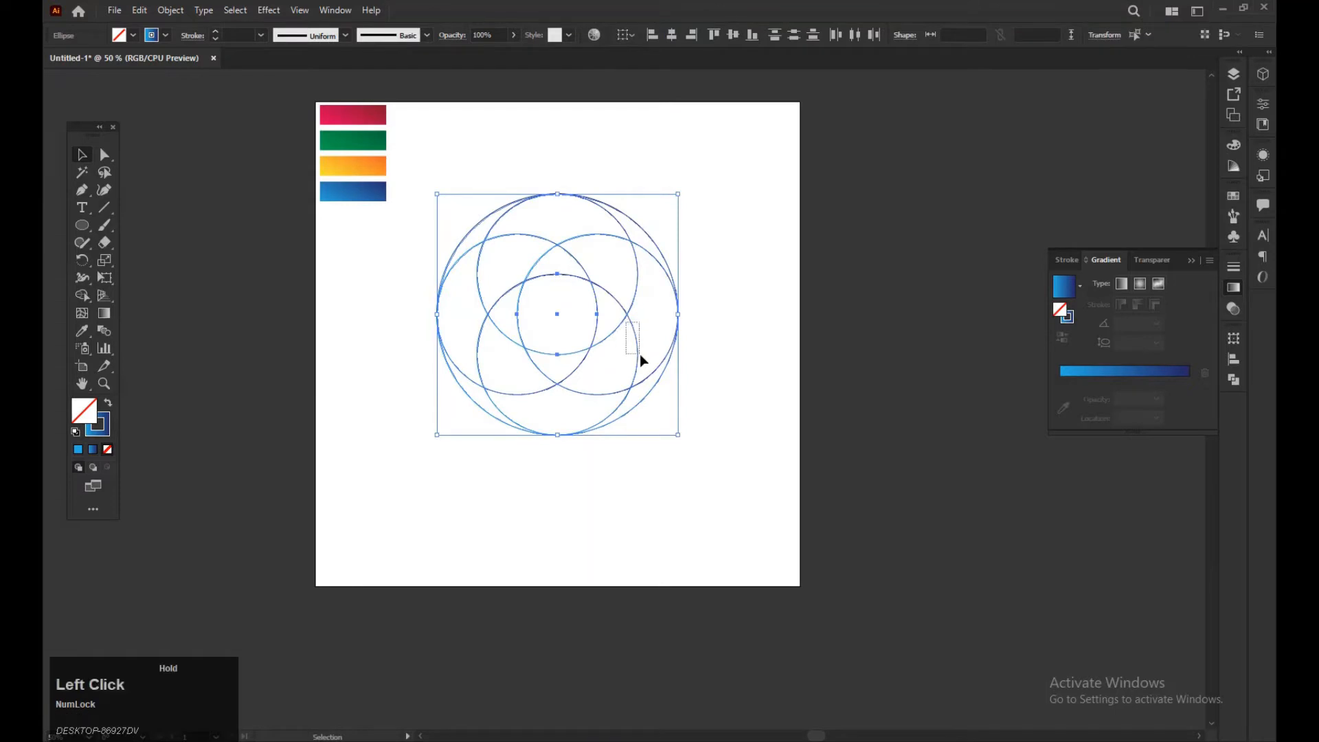
pyautogui.click(754, 348)
pyautogui.moveTo(392, 202); pyautogui.dragTo(734, 459)
pyautogui.click(94, 295)
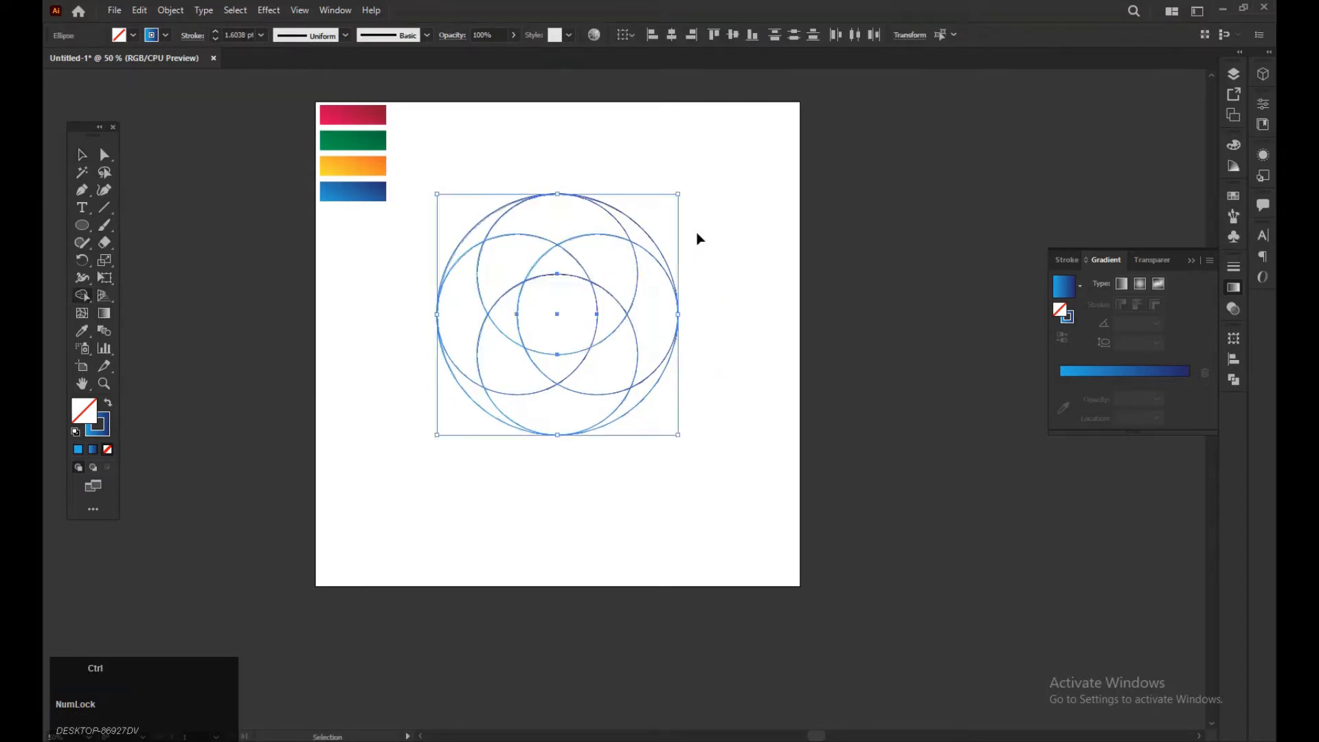
pyautogui.hotkey('ctrl', '=')
pyautogui.moveTo(485, 208); pyautogui.dragTo(424, 135)
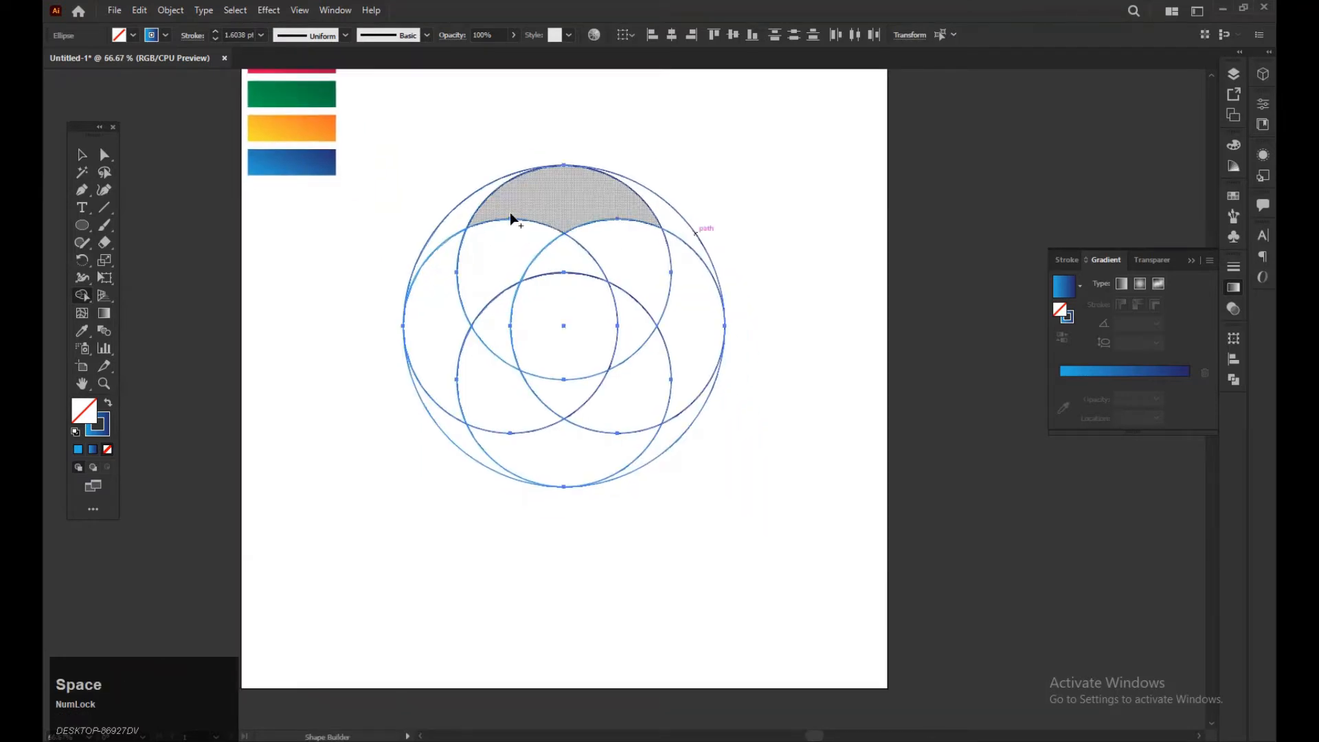
pyautogui.moveTo(468, 215); pyautogui.dragTo(496, 205)
pyautogui.moveTo(580, 206)
pyautogui.mouseDown()
pyautogui.moveTo(633, 259)
pyautogui.moveTo(645, 317)
pyautogui.moveTo(674, 294)
pyautogui.mouseUp()
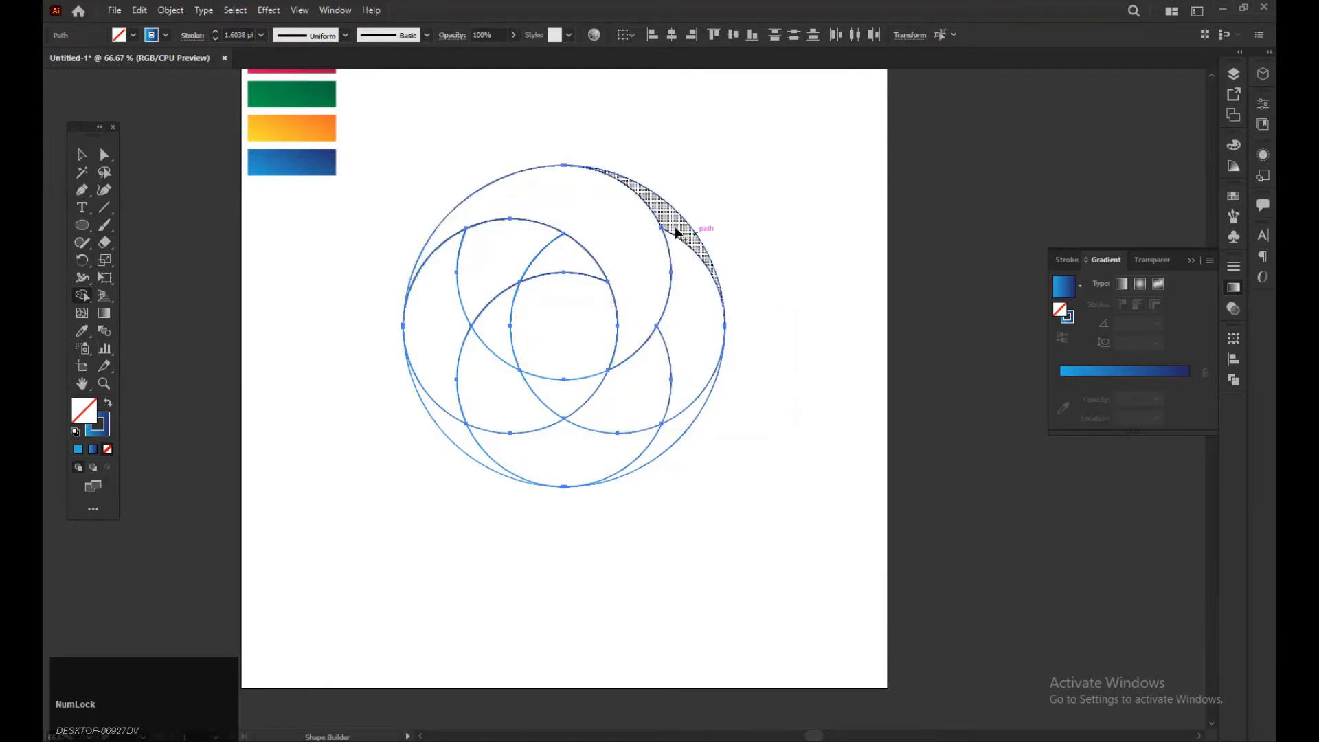
# Step: Merge the remaining outer regions into three matching curved blades swirling around the central opening
pyautogui.moveTo(674, 224); pyautogui.dragTo(688, 263)
pyautogui.moveTo(677, 372)
pyautogui.mouseDown()
pyautogui.moveTo(628, 428)
pyautogui.moveTo(575, 444)
pyautogui.mouseUp()
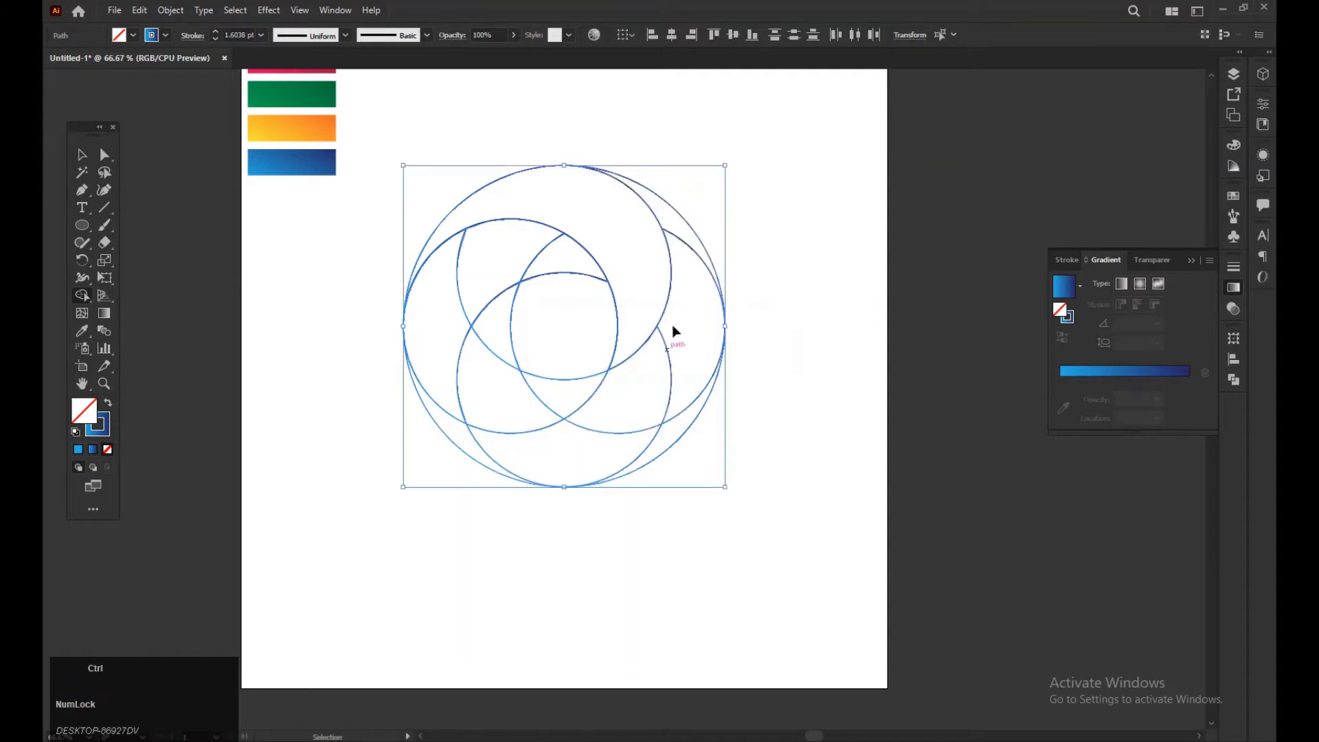
pyautogui.moveTo(677, 223)
pyautogui.mouseDown()
pyautogui.moveTo(694, 335)
pyautogui.moveTo(642, 394)
pyautogui.moveTo(580, 395)
pyautogui.moveTo(642, 392)
pyautogui.moveTo(659, 448)
pyautogui.moveTo(639, 455)
pyautogui.moveTo(506, 406)
pyautogui.moveTo(495, 347)
pyautogui.moveTo(448, 425)
pyautogui.moveTo(441, 384)
pyautogui.mouseUp()
pyautogui.moveTo(458, 305)
pyautogui.mouseDown()
pyautogui.moveTo(515, 266)
pyautogui.moveTo(568, 266)
pyautogui.moveTo(571, 279)
pyautogui.mouseUp()
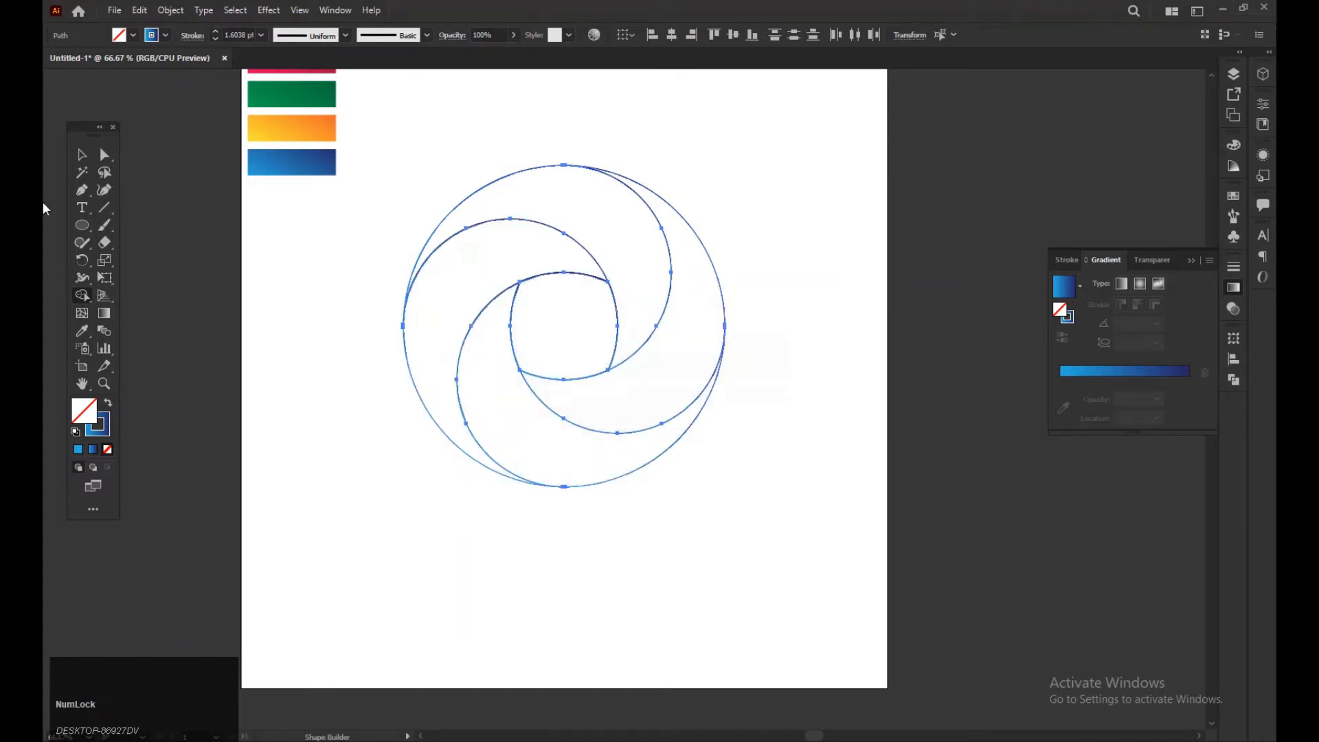
# Step: Select all the swirl shapes and swap fill and stroke so the blue gradient fills them without an outline
pyautogui.click(83, 157)
pyautogui.click(343, 416)
pyautogui.moveTo(392, 135); pyautogui.dragTo(775, 572)
pyautogui.click(109, 404)
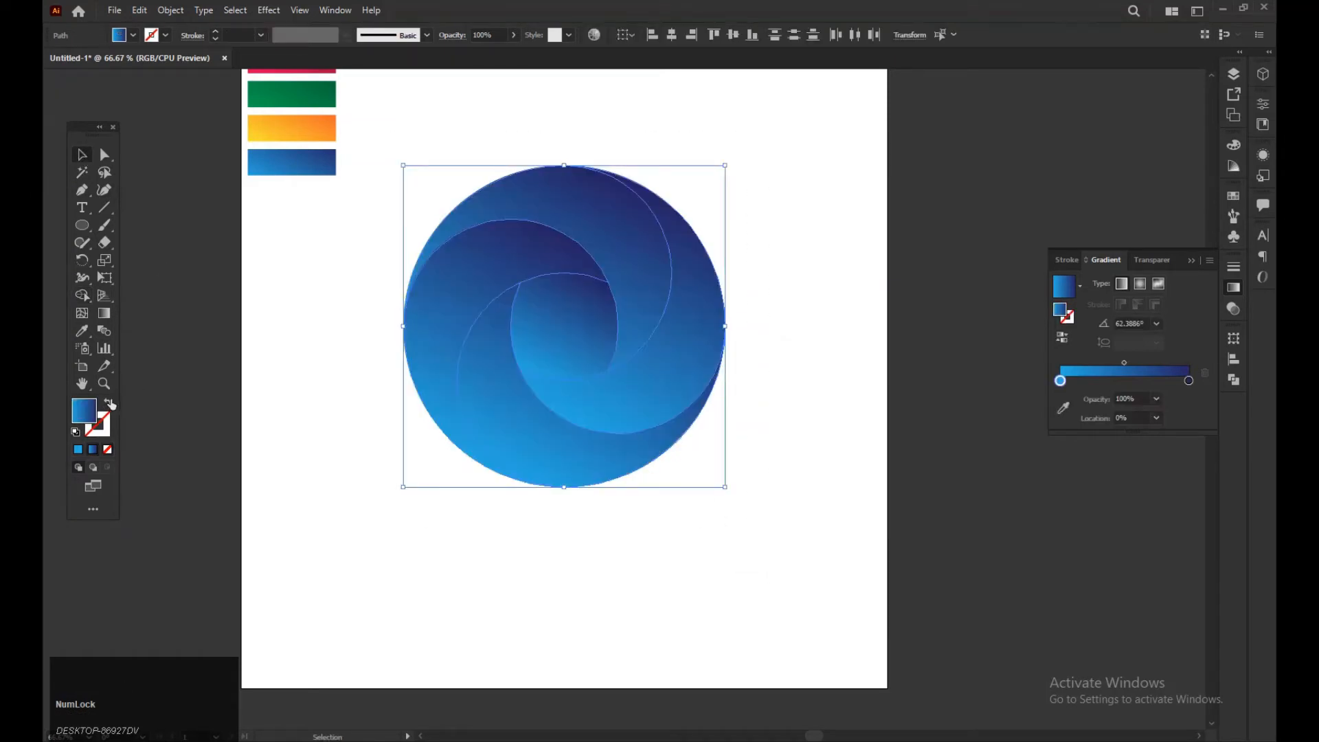
# Step: Remove the central region from the swirl with the Shape Builder tool
pyautogui.click(86, 297)
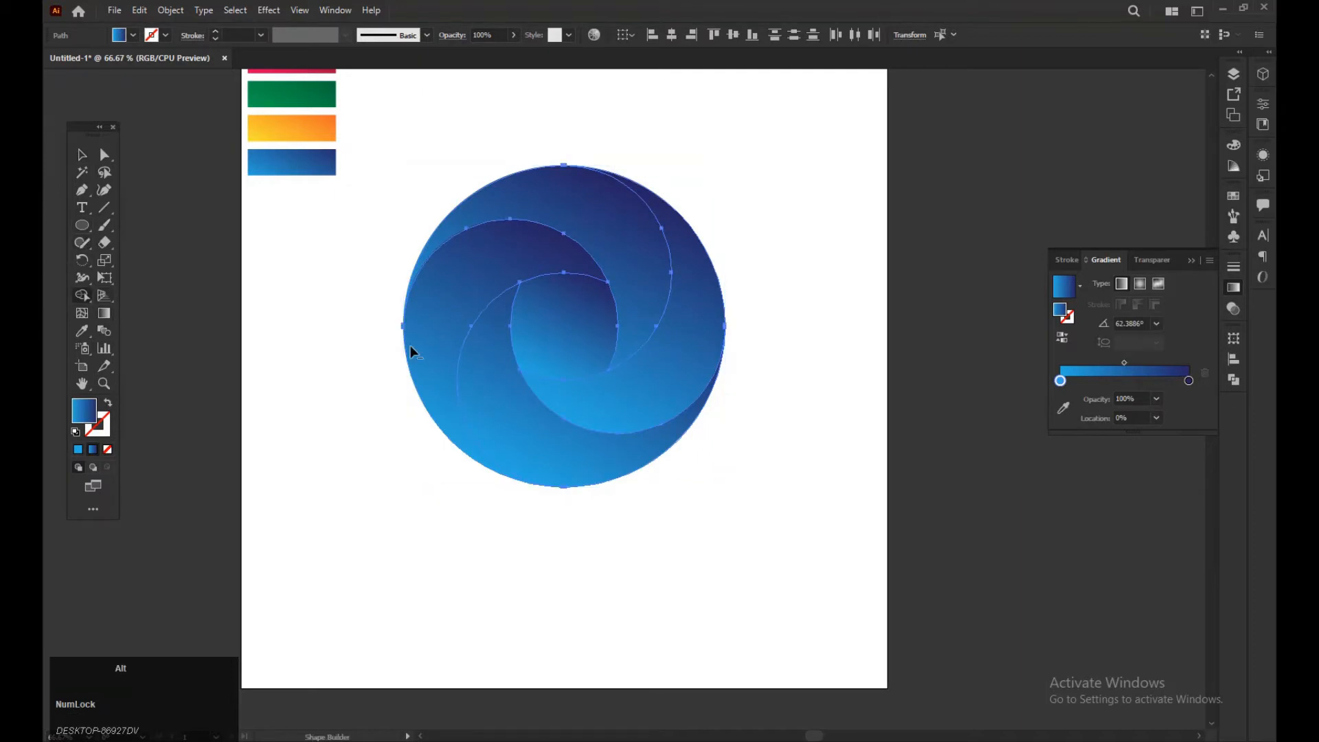
pyautogui.keyDown('alt'); pyautogui.click(584, 338); pyautogui.keyUp('alt')
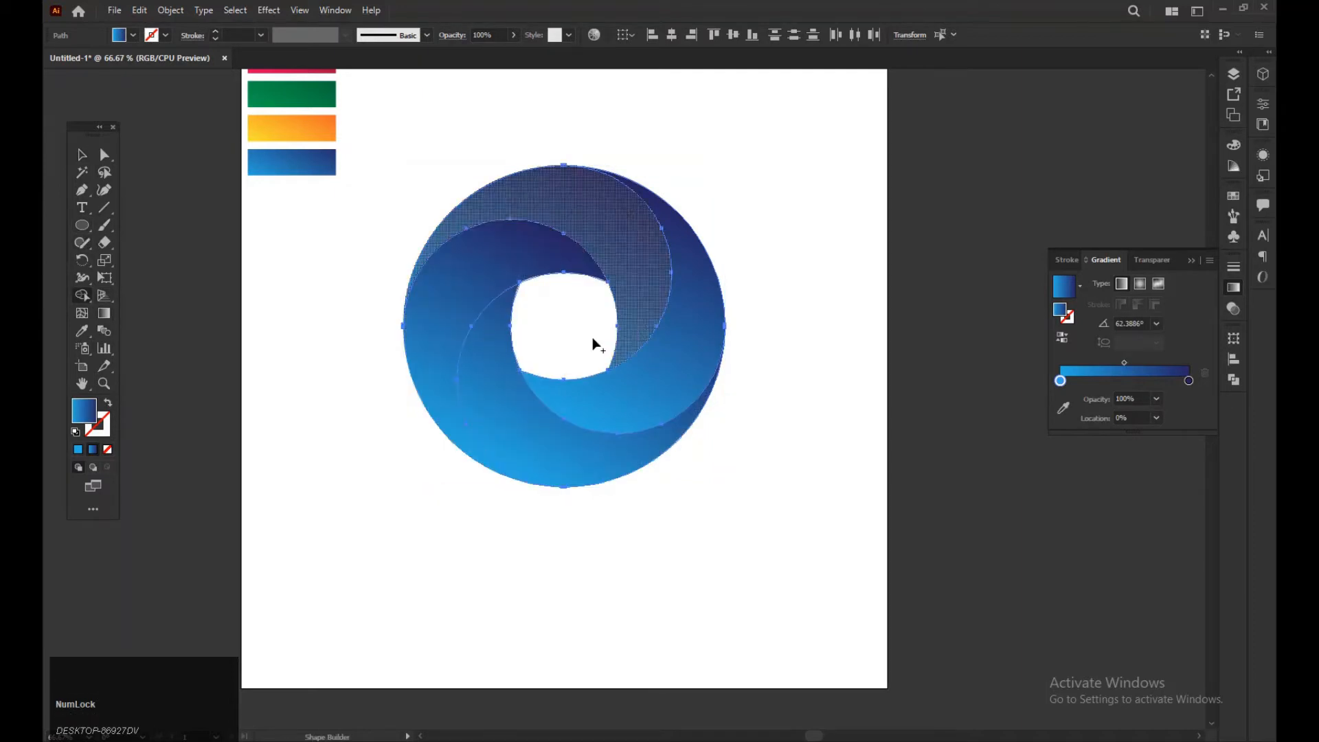
pyautogui.click(79, 155)
pyautogui.click(406, 435)
# Step: Draw a vertical rectangle from the inner opening's side edge down past the ring as the stem of a letter P
pyautogui.moveTo(545, 551); pyautogui.dragTo(530, 507)
pyautogui.rightClick(82, 223)
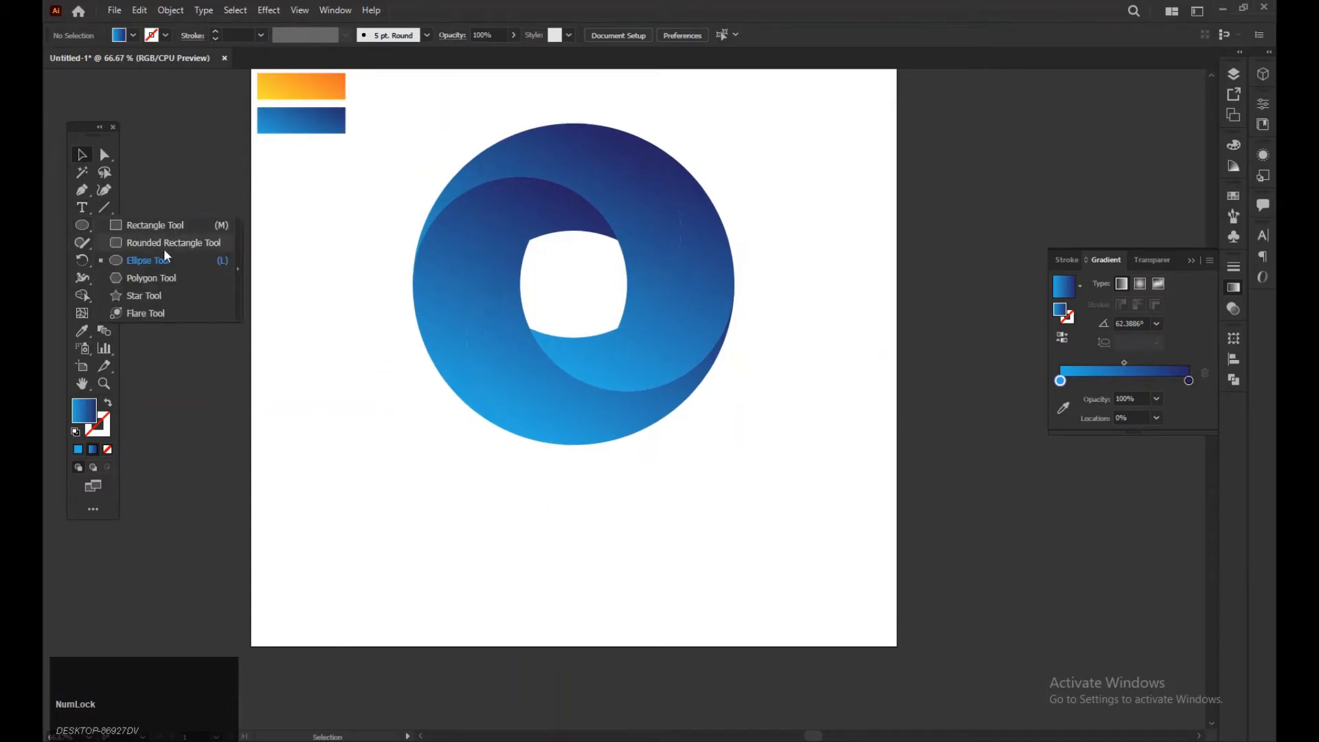
pyautogui.click(155, 227)
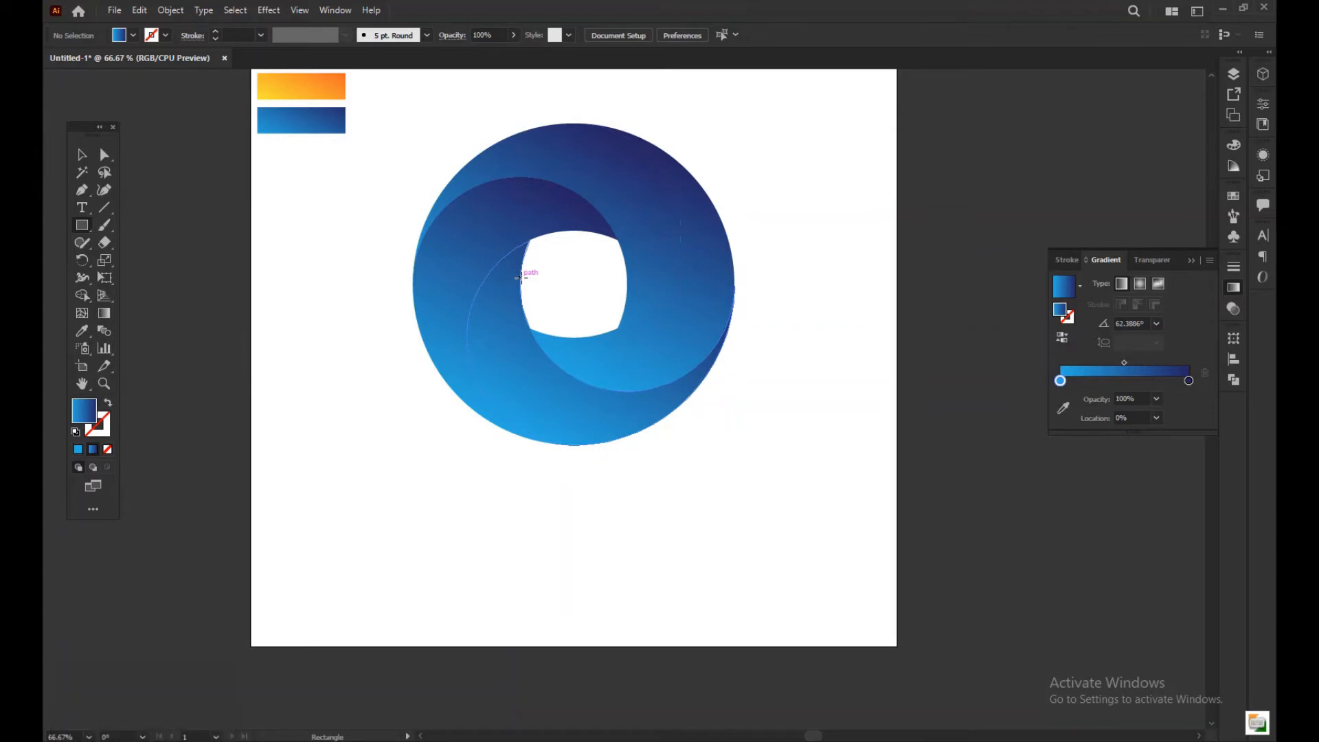
pyautogui.moveTo(521, 277); pyautogui.dragTo(413, 542)
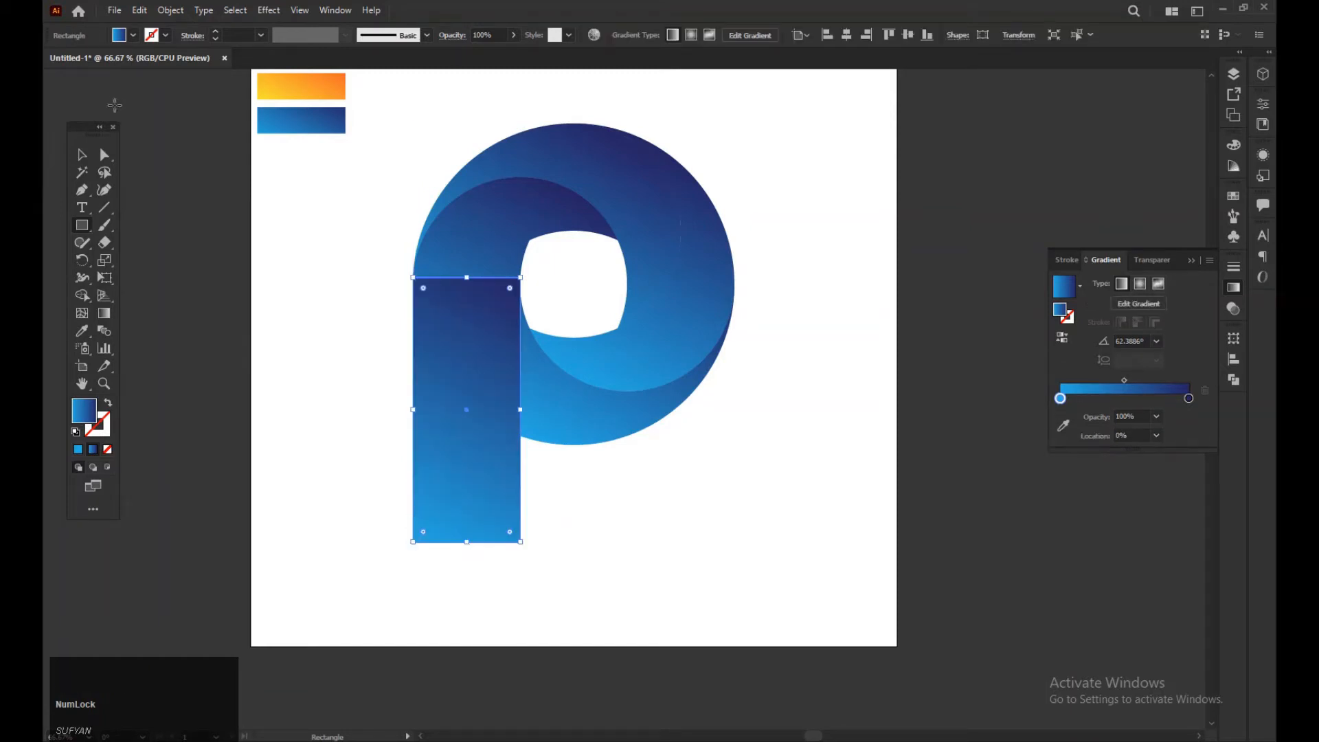
# Step: Lengthen the stem rectangle slightly downward and fully round its lower-right corner
pyautogui.click(106, 155)
pyautogui.moveTo(554, 595); pyautogui.dragTo(43, 204)
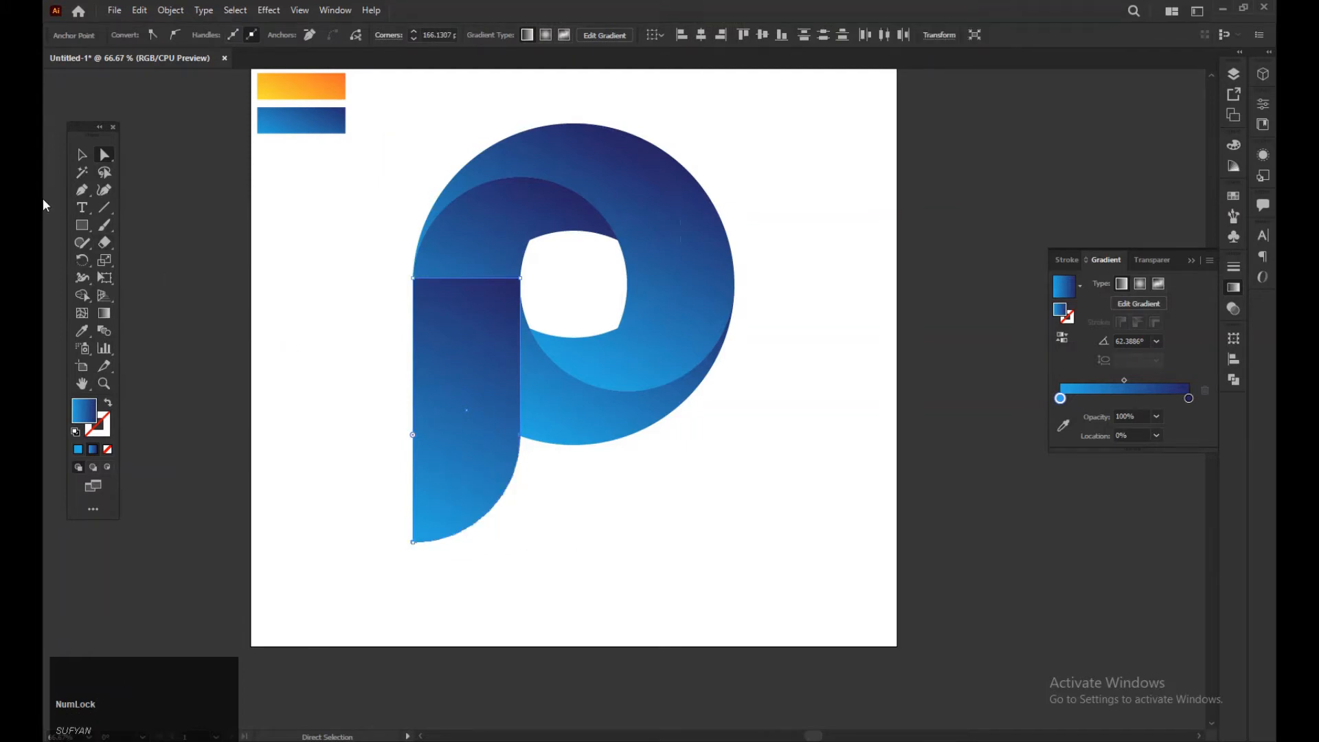
pyautogui.hotkey('ctrl', 'z')
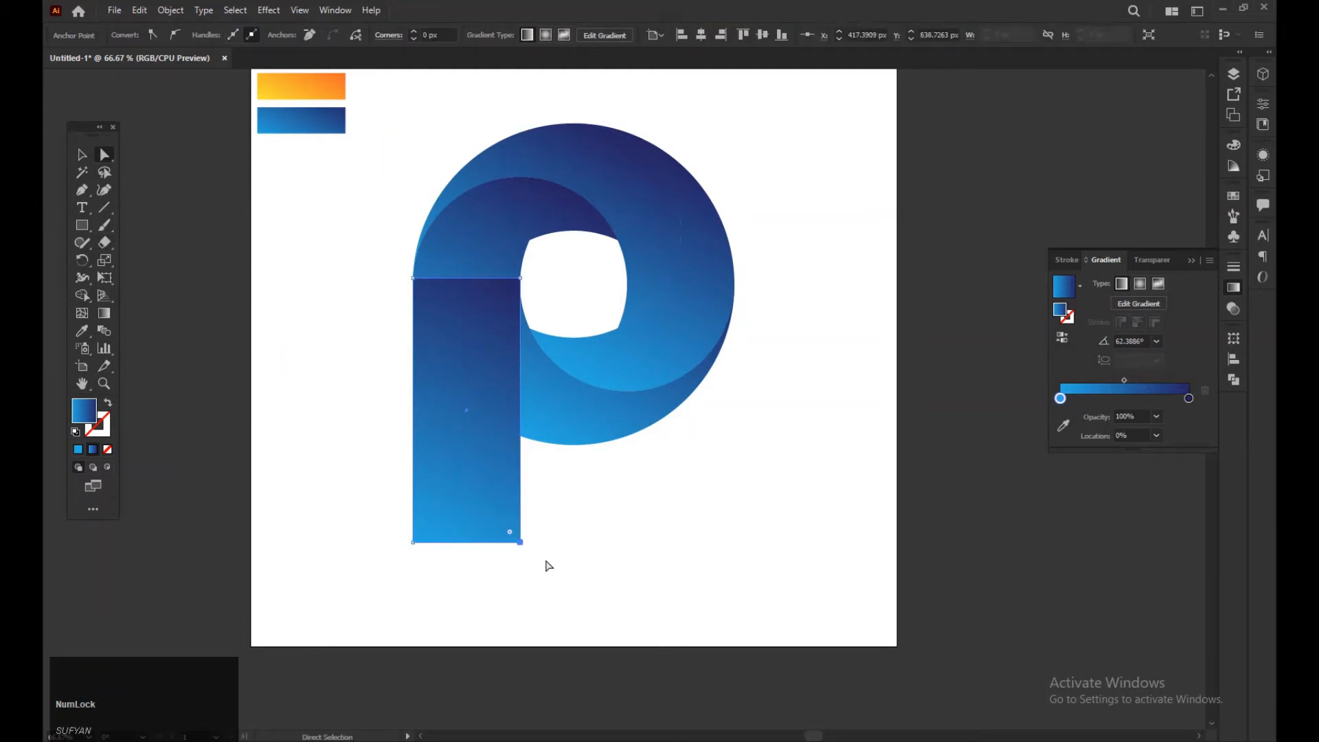
pyautogui.moveTo(549, 566); pyautogui.dragTo(391, 530)
pyautogui.moveTo(520, 544); pyautogui.dragTo(231, 279)
pyautogui.click(524, 589)
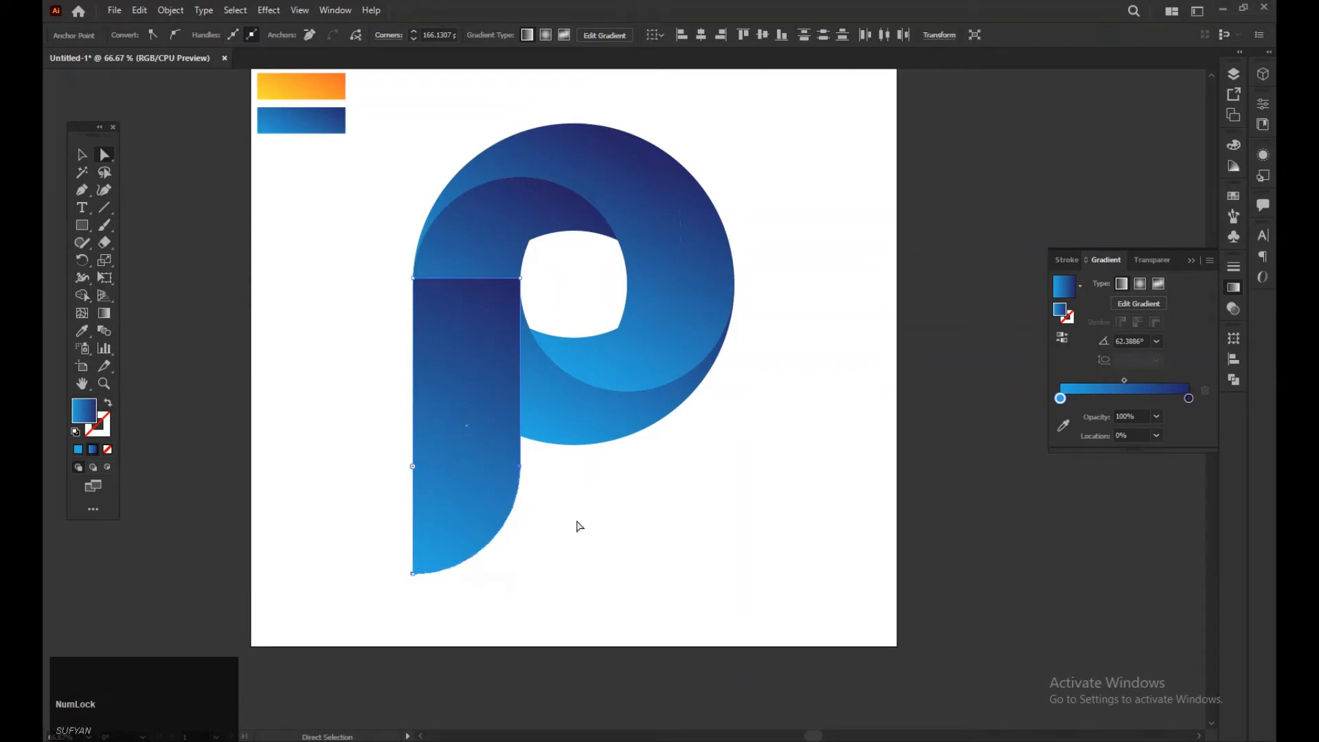
pyautogui.click(624, 507)
# Step: Select all the letter's shapes and merge the stem with the overlapping blades above it using the Shape Builder tool
pyautogui.moveTo(753, 406); pyautogui.dragTo(681, 418)
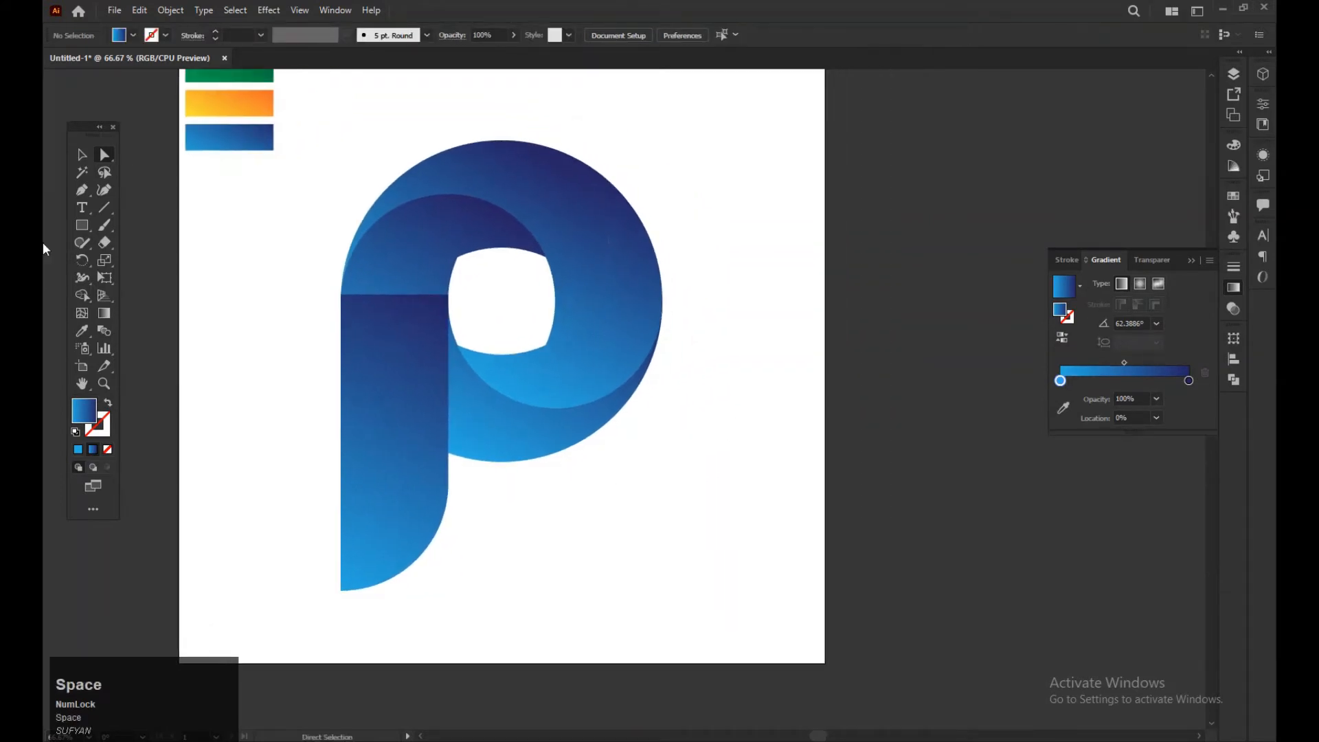
pyautogui.click(81, 155)
pyautogui.moveTo(323, 154); pyautogui.dragTo(732, 610)
pyautogui.click(81, 295)
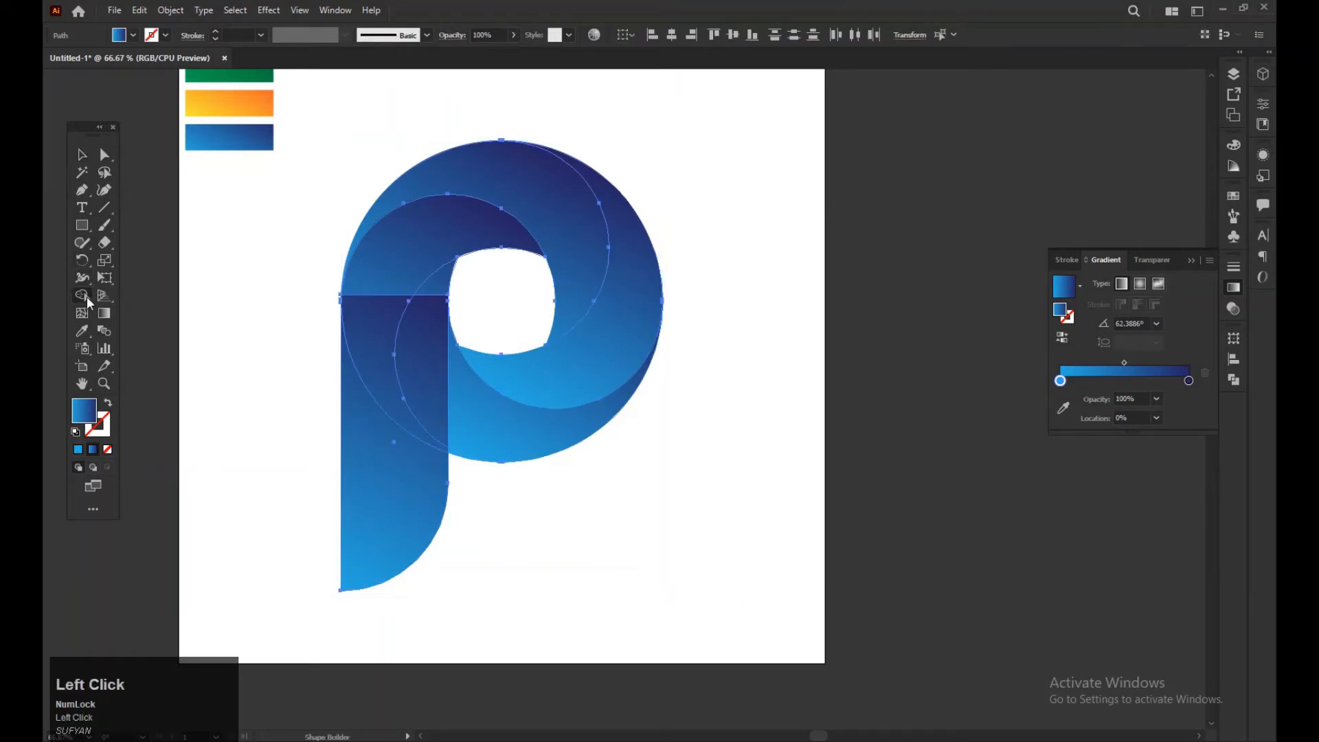
pyautogui.moveTo(405, 462); pyautogui.dragTo(413, 409)
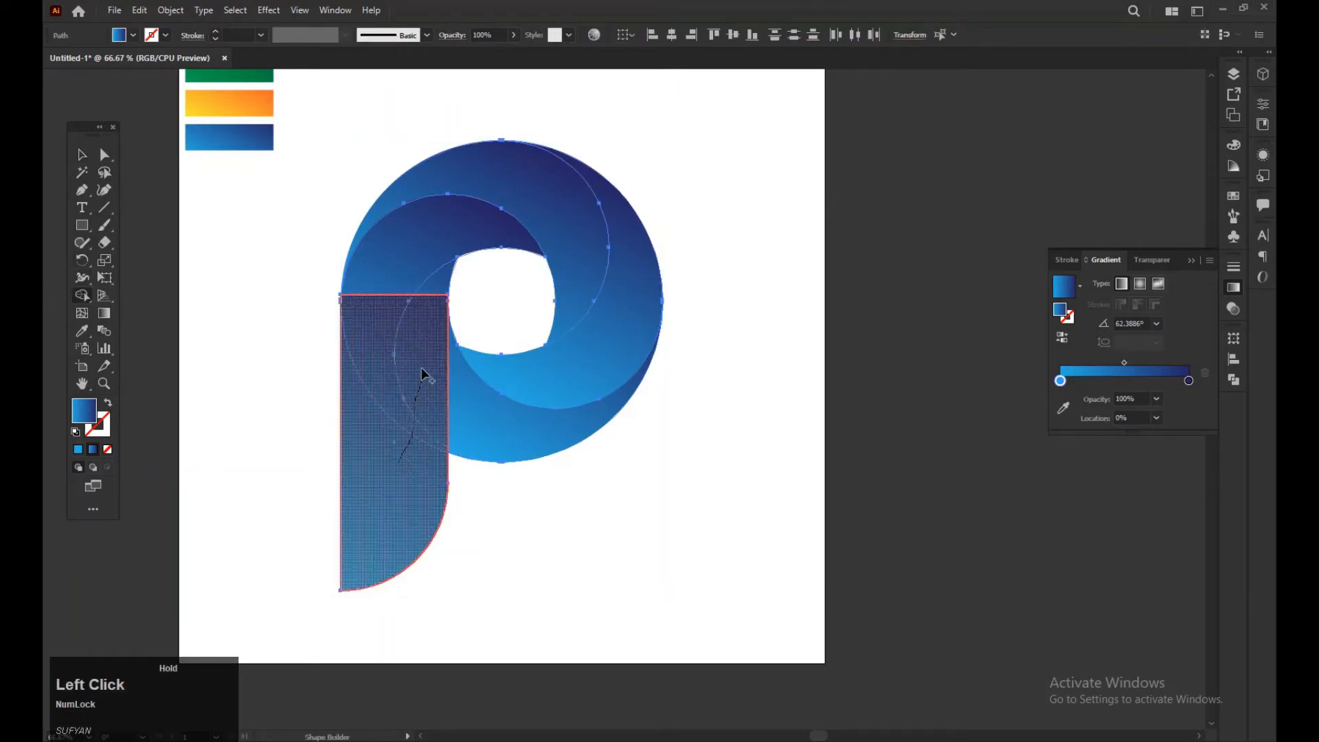
pyautogui.moveTo(402, 318)
pyautogui.mouseDown()
pyautogui.moveTo(428, 286)
pyautogui.moveTo(422, 249)
pyautogui.mouseUp()
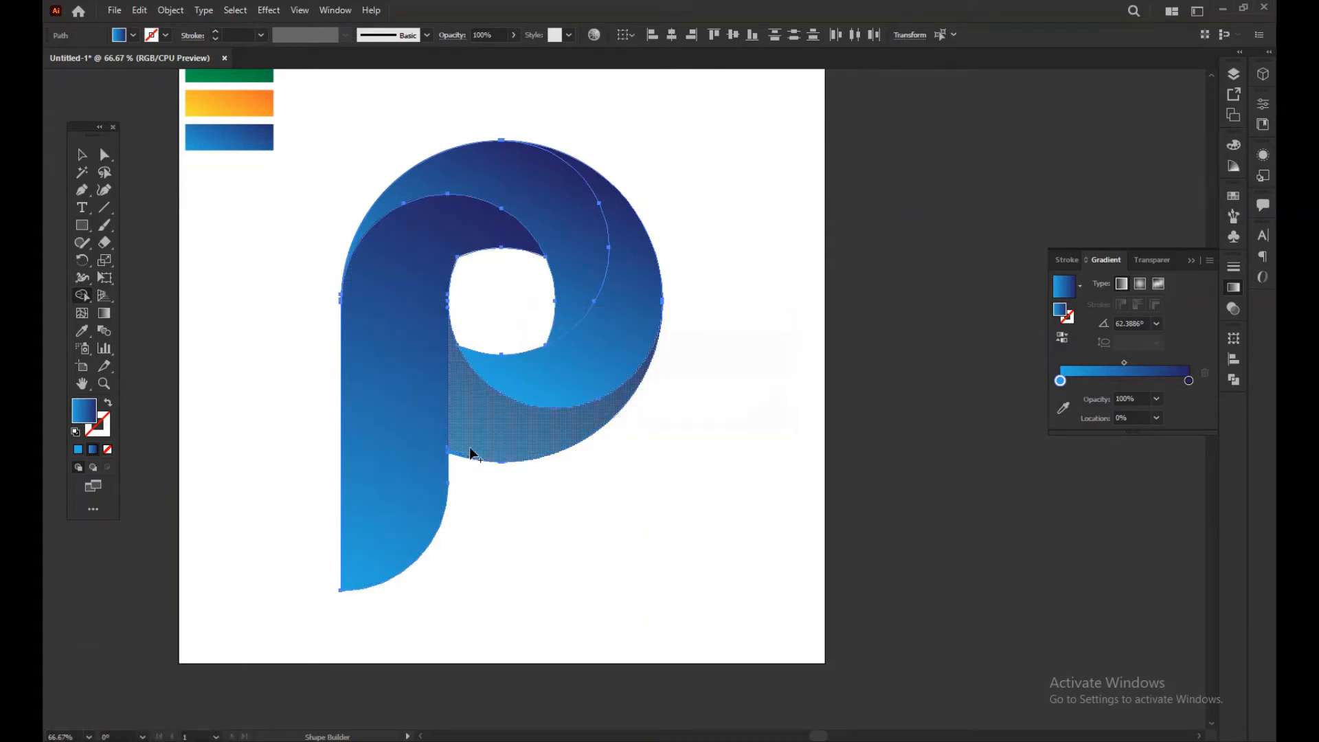
# Step: Clean up the bowl's lower section where it meets the stem with the Shape Builder tool
pyautogui.moveTo(473, 450); pyautogui.dragTo(458, 457)
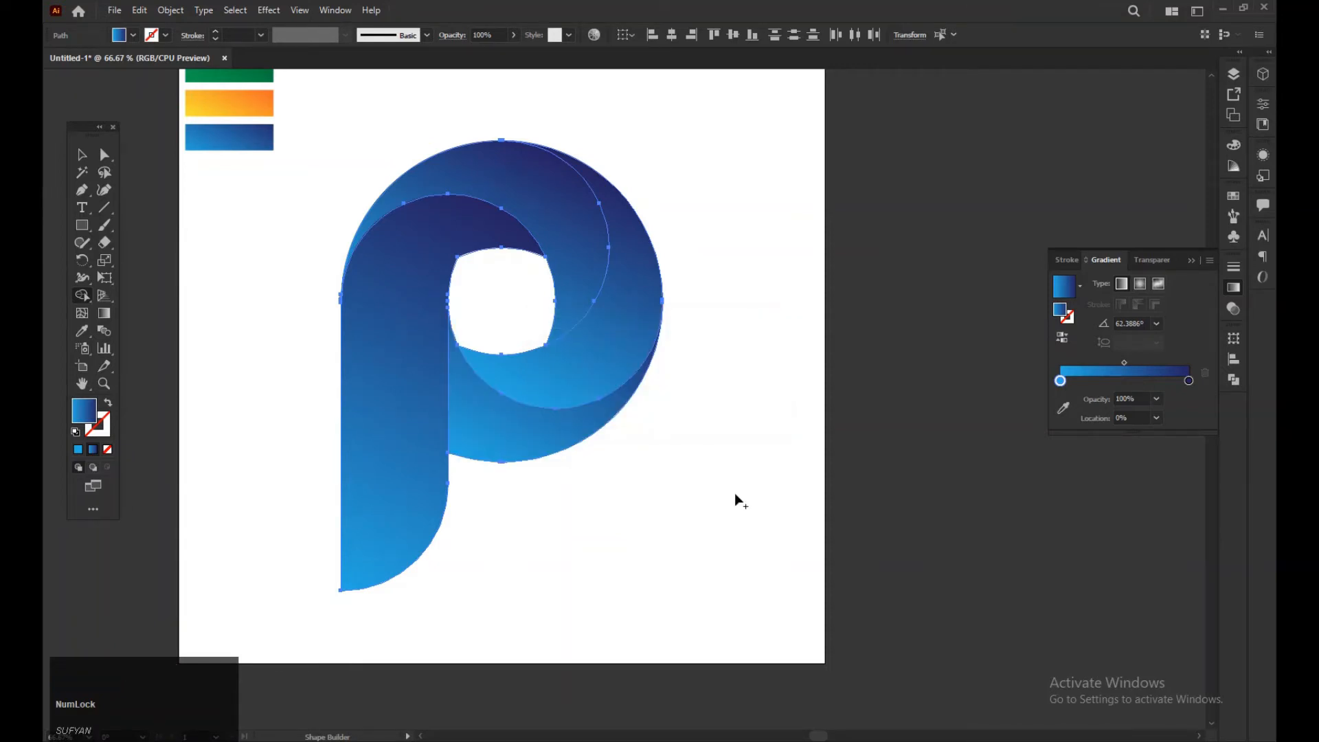
pyautogui.hotkey('ctrl', 'z')
pyautogui.moveTo(464, 472); pyautogui.dragTo(461, 461)
pyautogui.click(81, 155)
pyautogui.click(847, 539)
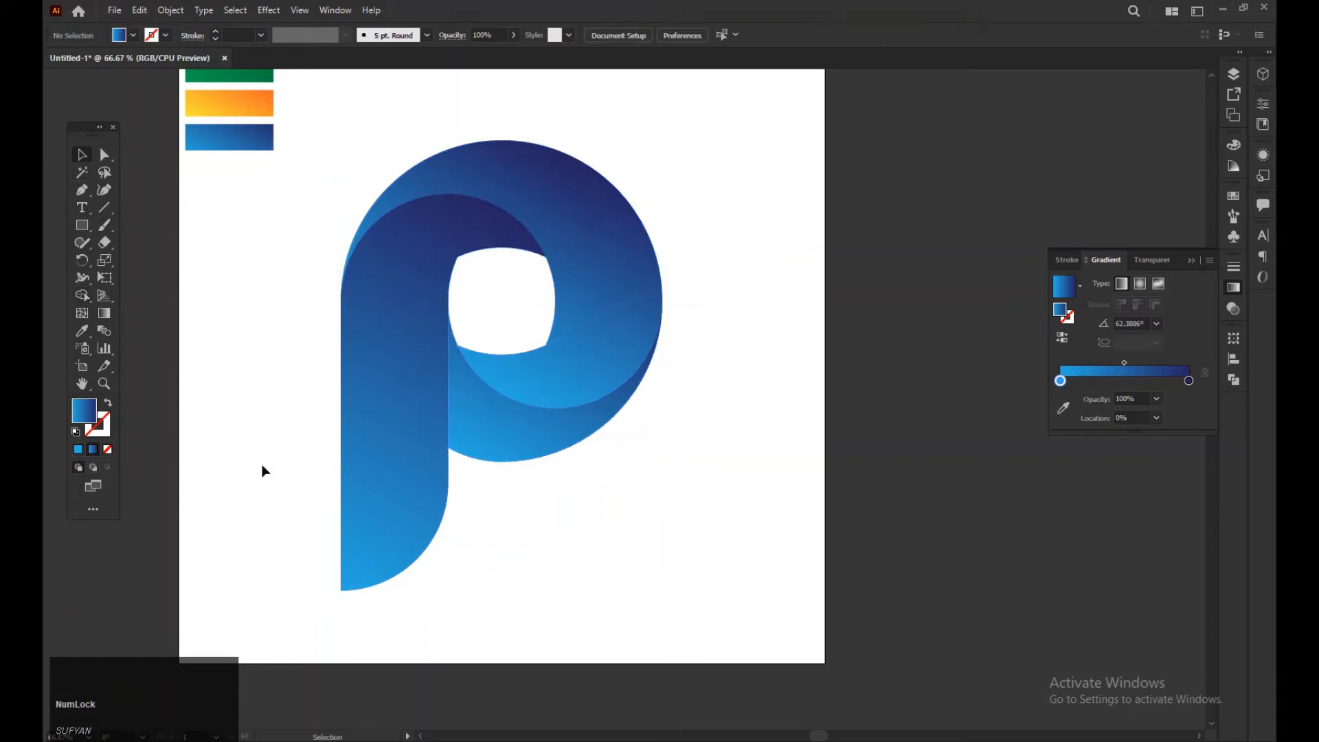
pyautogui.click(103, 383)
pyautogui.moveTo(499, 468); pyautogui.dragTo(436, 413)
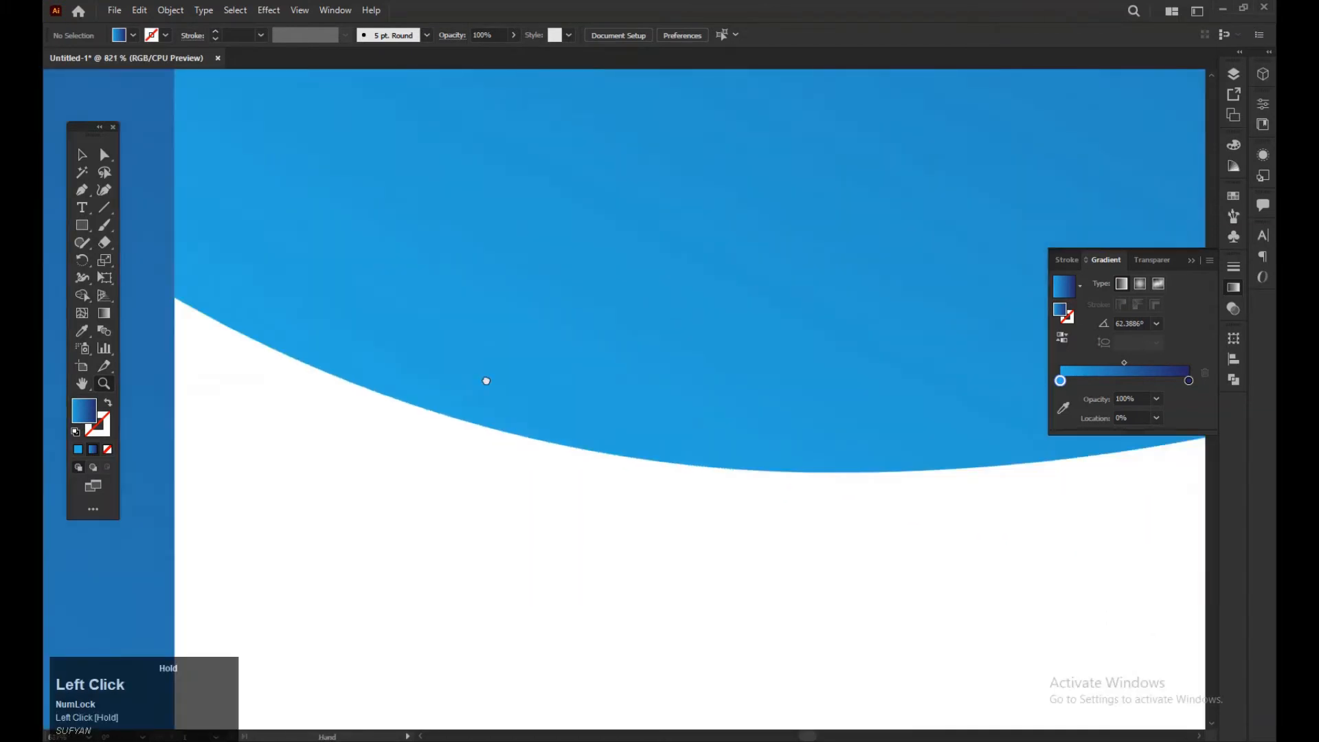
pyautogui.press('space')
pyautogui.keyDown('alt'); pyautogui.click(642, 506); pyautogui.keyUp('alt')
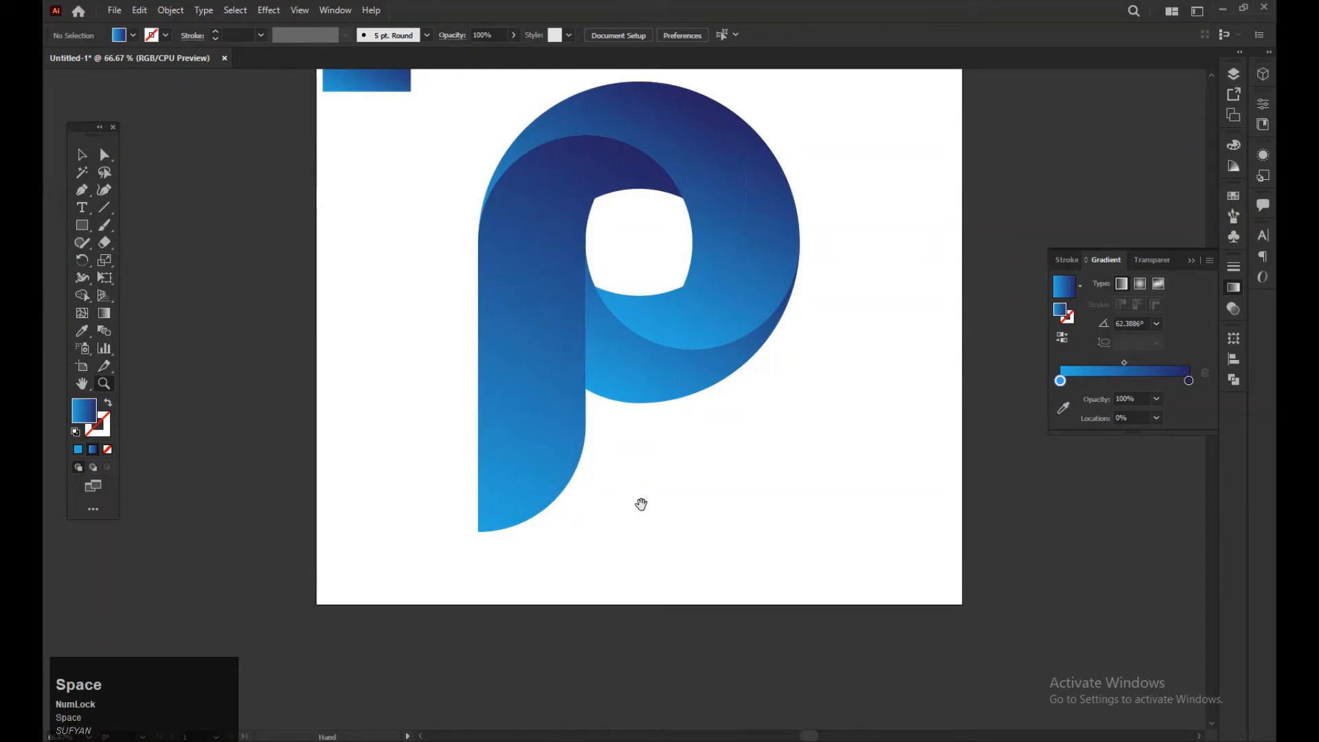
pyautogui.moveTo(680, 479); pyautogui.dragTo(623, 563)
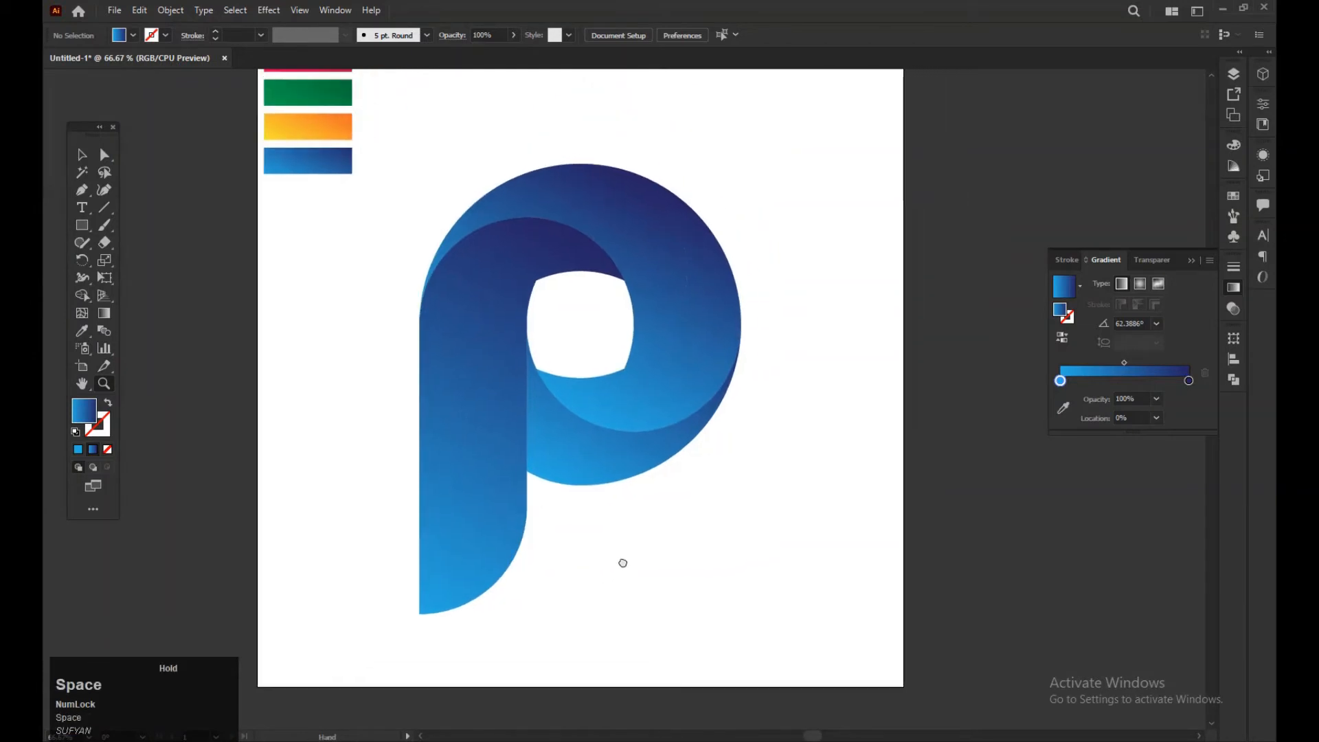
# Step: Try moving the stem shape's anchor point at the upper-left corner of the inner opening
pyautogui.click(102, 157)
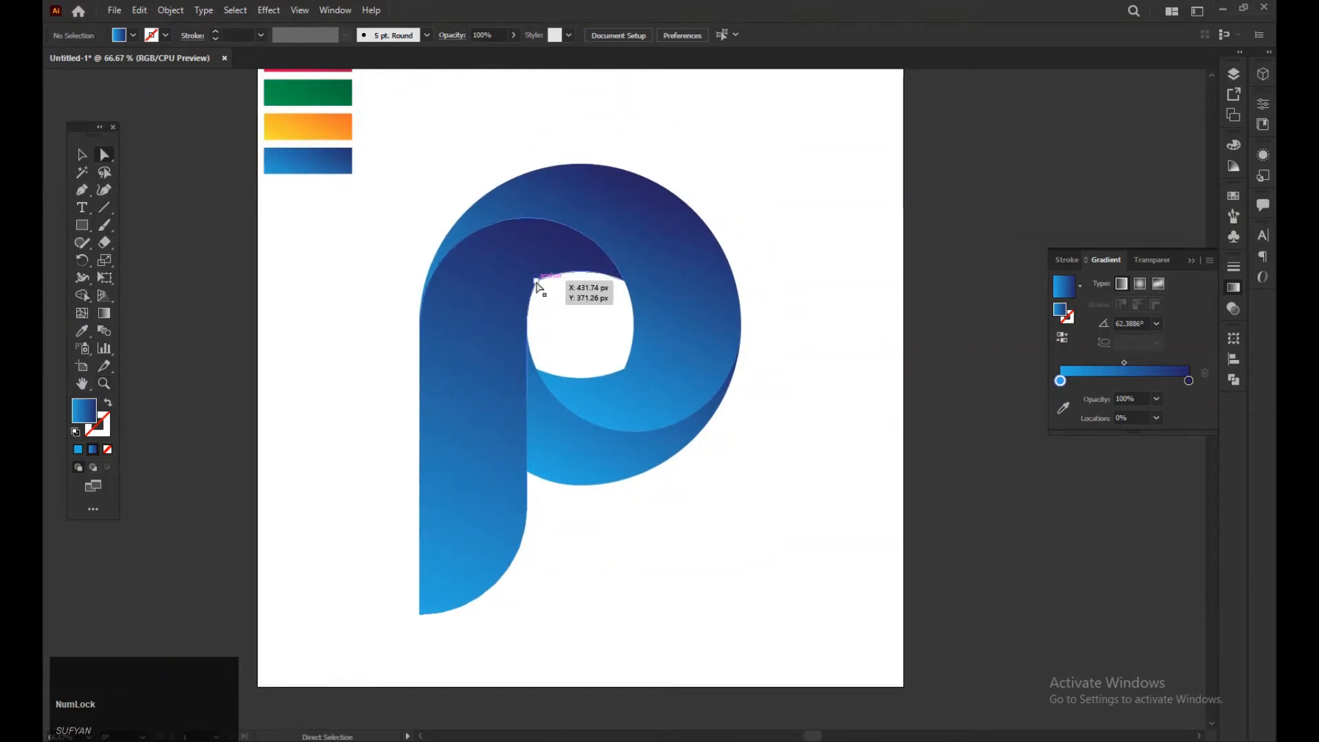
pyautogui.click(539, 286)
pyautogui.click(545, 288)
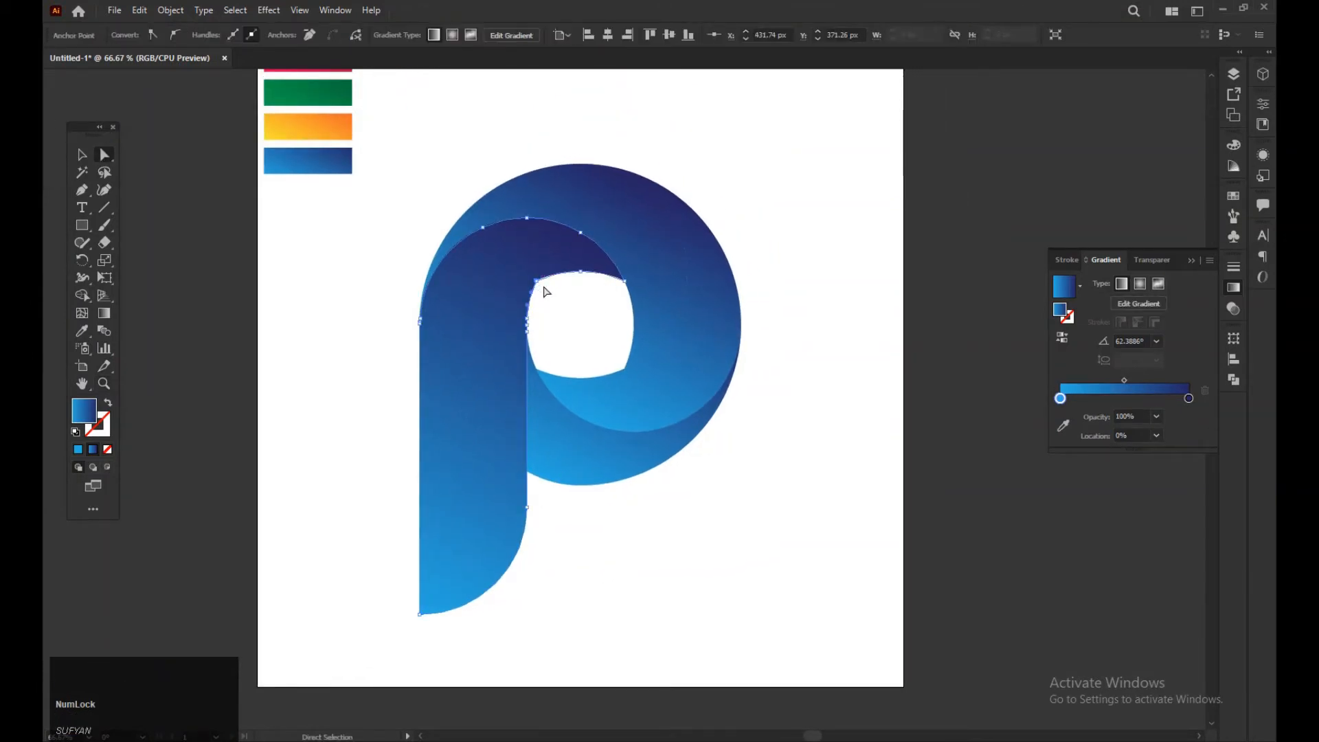
pyautogui.click(539, 286)
pyautogui.click(545, 298)
pyautogui.click(555, 298)
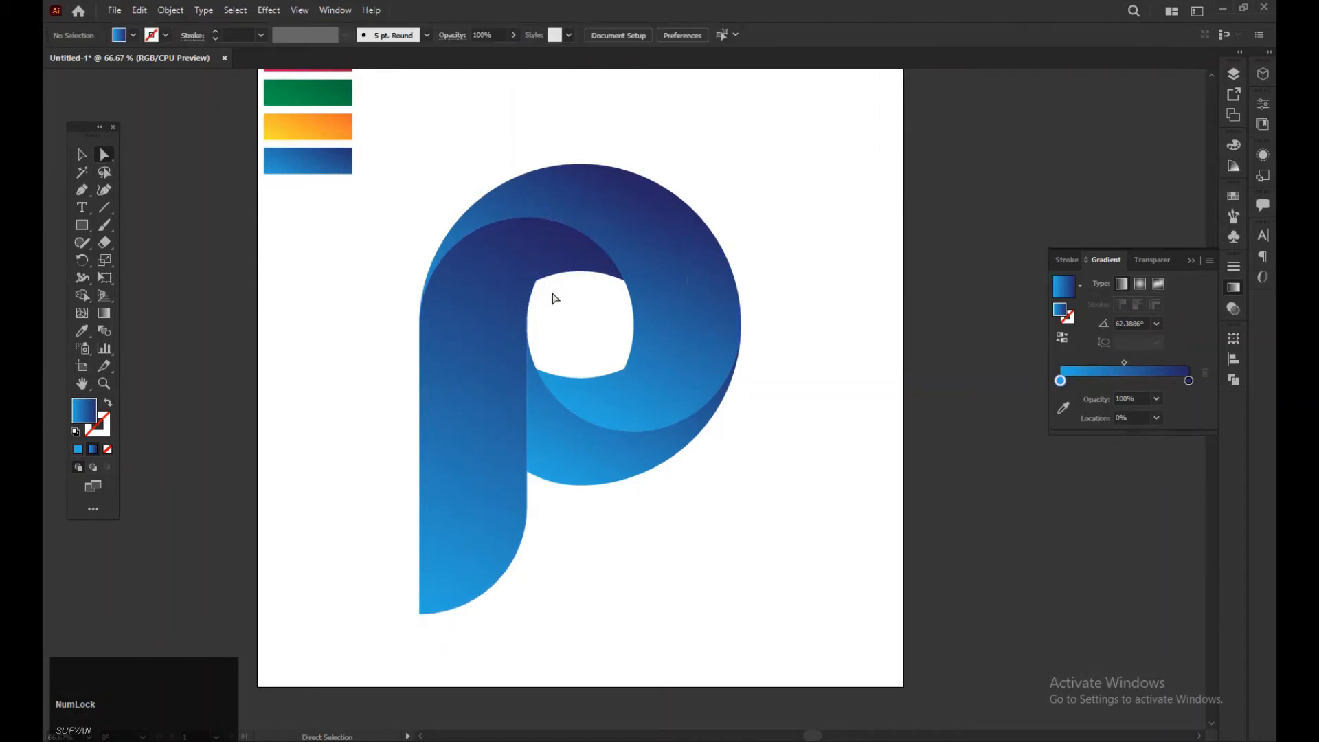
pyautogui.hotkey('ctrl', 'space')
pyautogui.moveTo(551, 291); pyautogui.dragTo(605, 443)
pyautogui.moveTo(430, 270)
pyautogui.mouseDown()
pyautogui.moveTo(456, 292)
pyautogui.moveTo(421, 267)
pyautogui.mouseUp()
pyautogui.hotkey('ctrl', 'z')
pyautogui.click(460, 308)
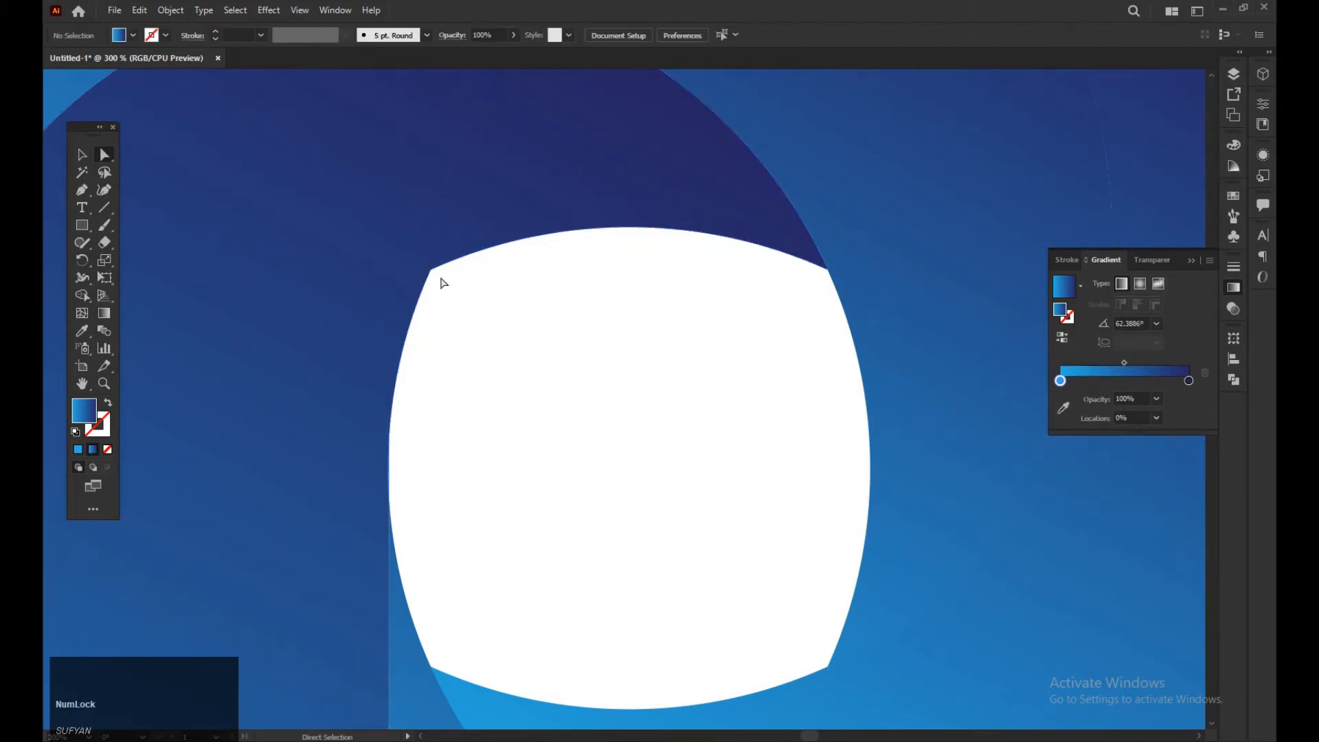
# Step: Try deleting the anchor point at the inner opening's upper-left corner, and restore it
pyautogui.click(434, 275)
pyautogui.press('Delete')
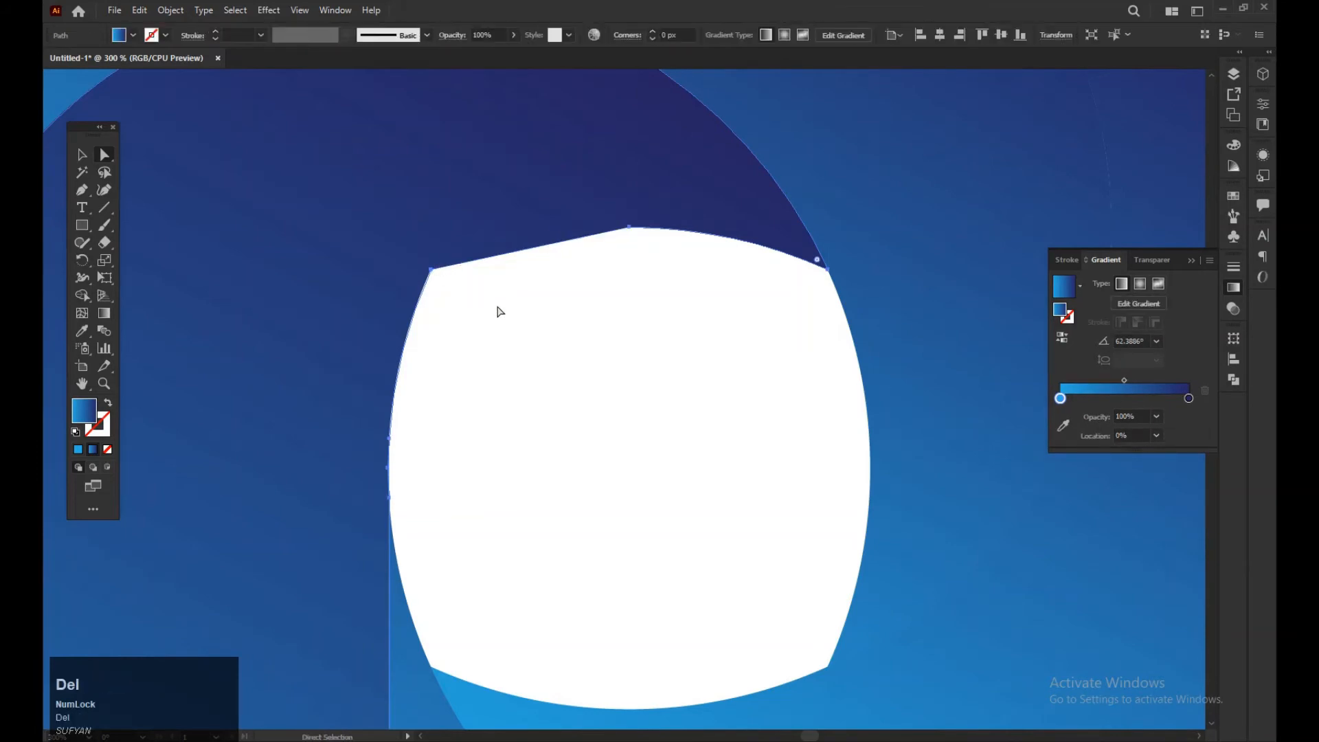
pyautogui.hotkey('ctrl', 'z')
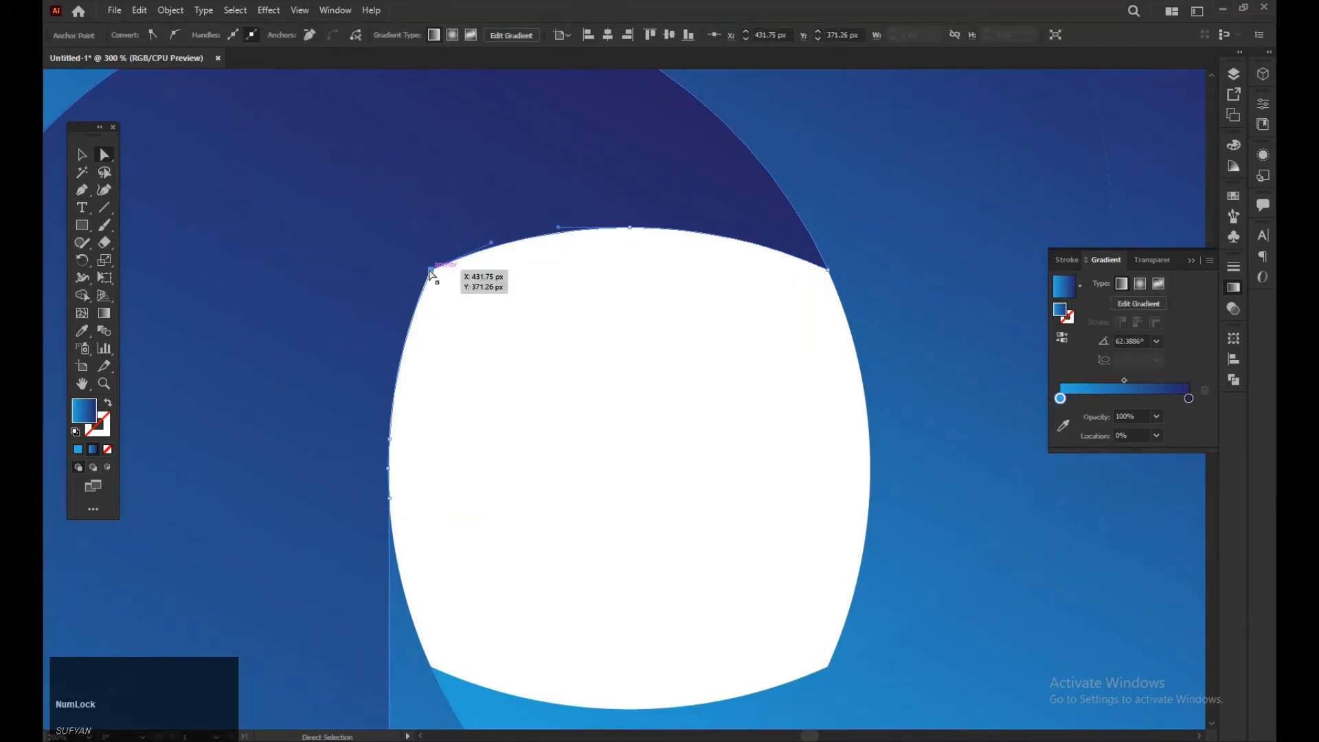
# Step: Try repositioning the anchor point at the inner opening's sharp upper-left corner with fine nudges, and deselect it
pyautogui.hotkey('ctrl', '=')
pyautogui.hotkey('ctrl', '=')
pyautogui.hotkey('ctrl', '=')
pyautogui.hotkey('ctrl', '=')
pyautogui.hotkey('ctrl', '=')
pyautogui.hotkey('ctrl', '=')
pyautogui.hotkey('ctrl', '=')
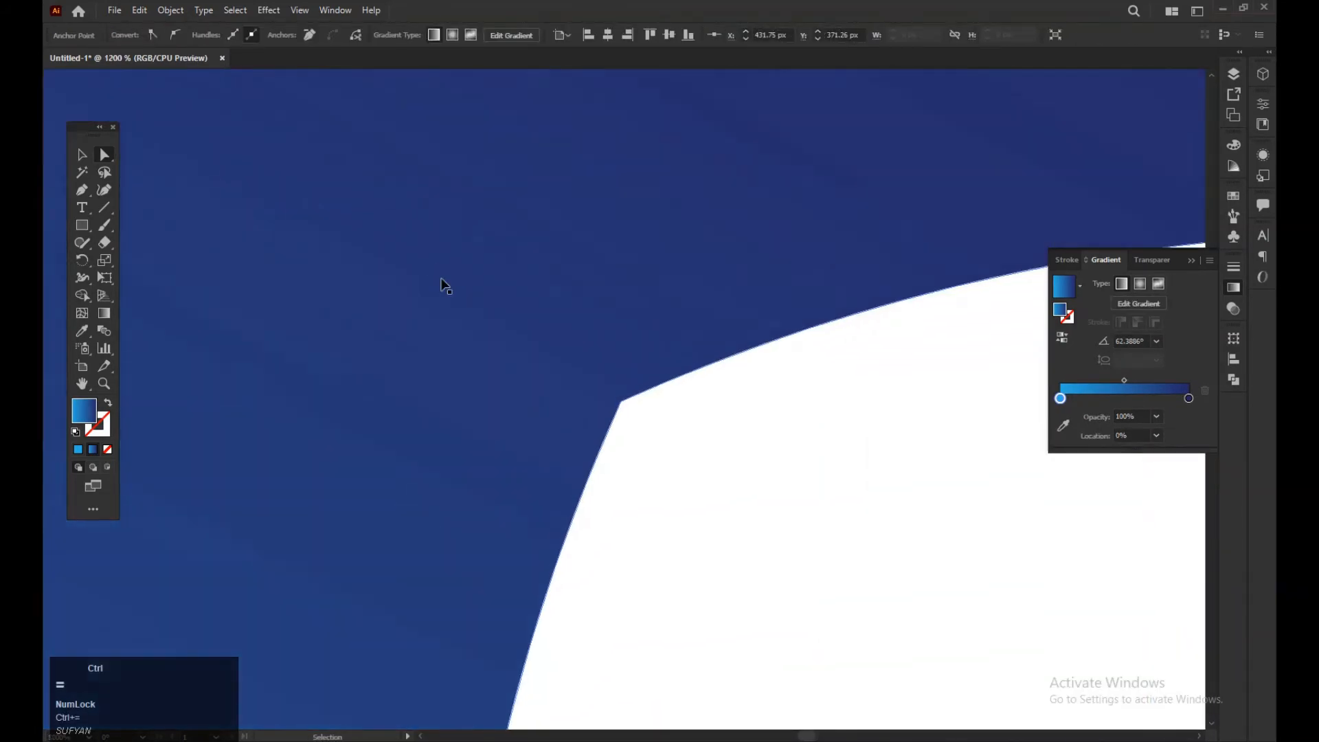
pyautogui.hotkey('ctrl', '=')
pyautogui.hotkey('ctrl', '=')
pyautogui.hotkey('ctrl', '=')
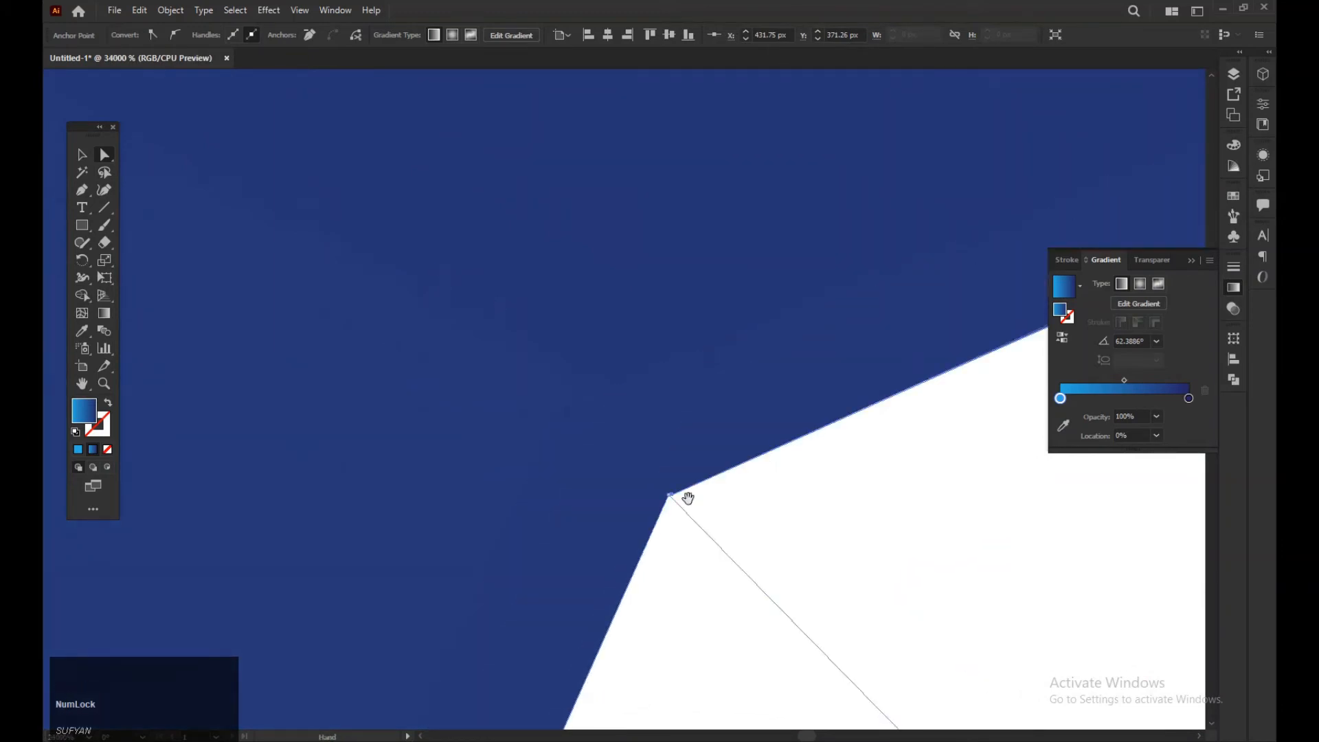
pyautogui.moveTo(687, 496); pyautogui.dragTo(607, 371)
pyautogui.click(520, 313)
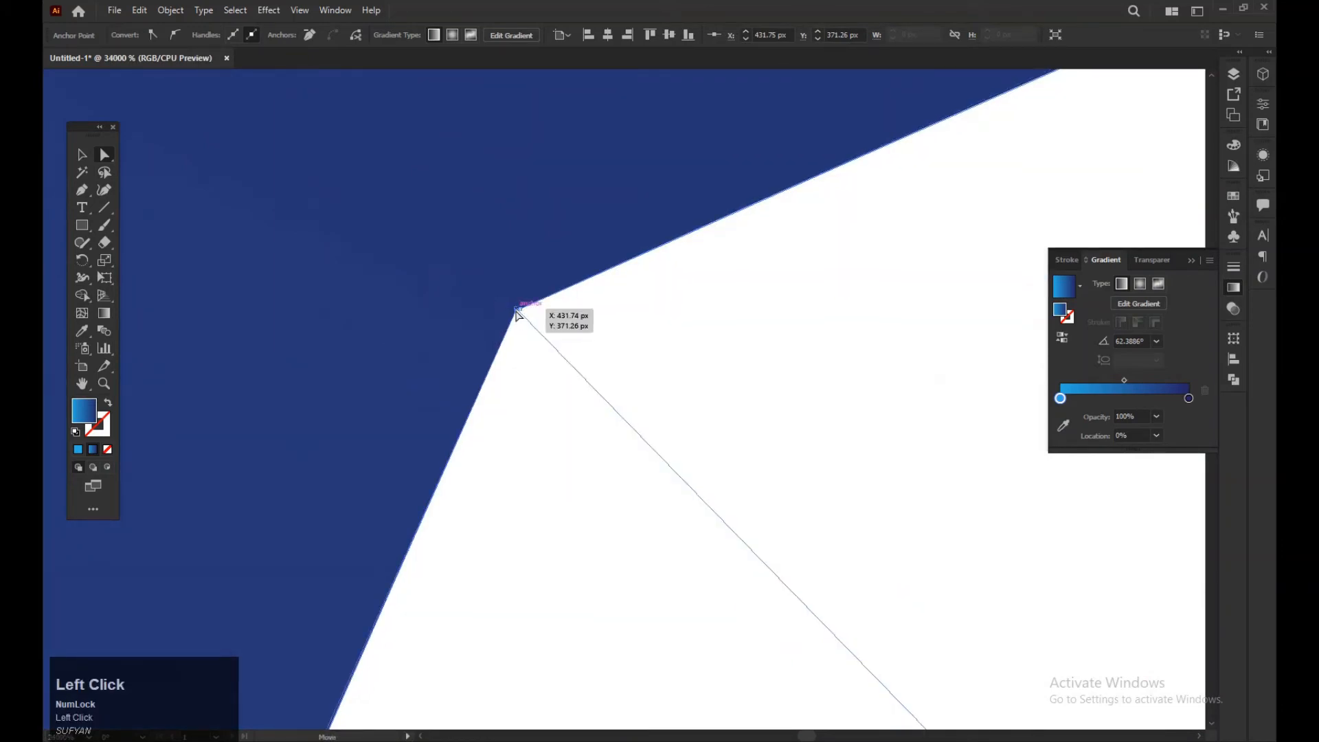
pyautogui.moveTo(520, 312); pyautogui.dragTo(520, 310)
pyautogui.click(520, 312)
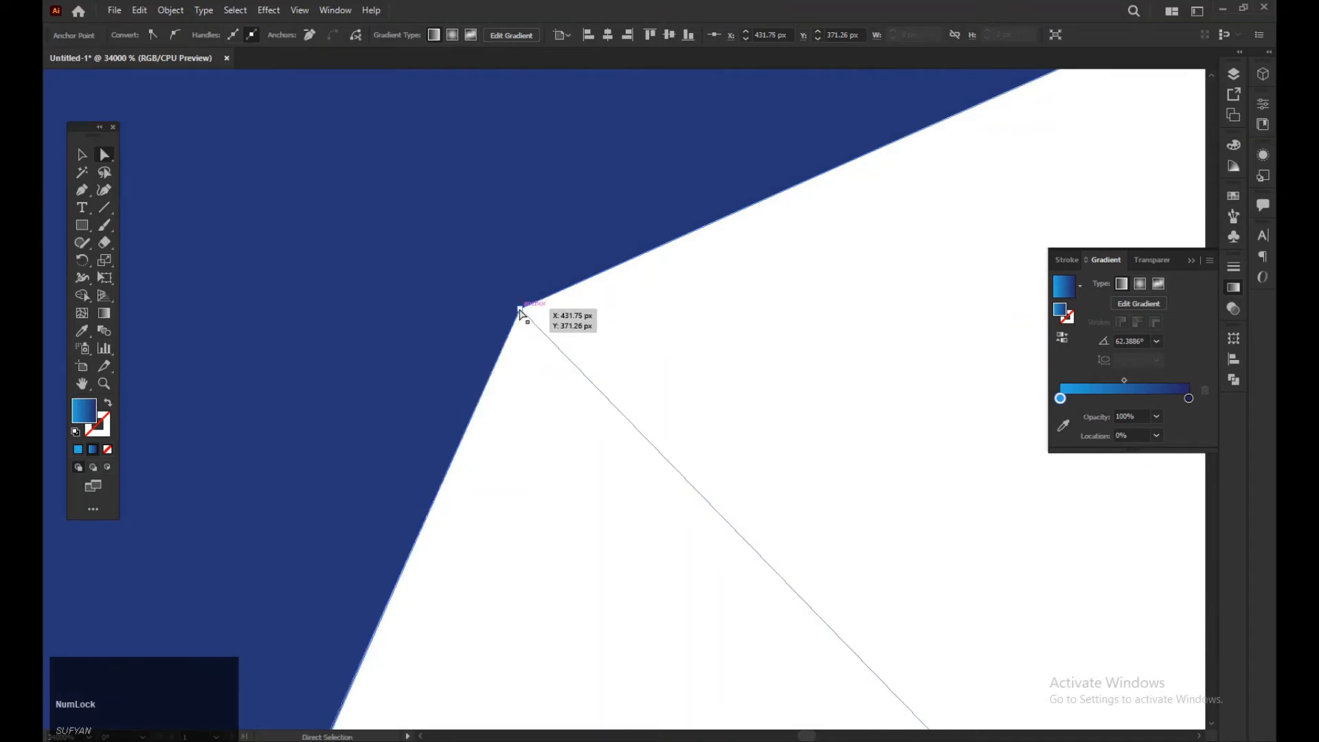
pyautogui.click(549, 396)
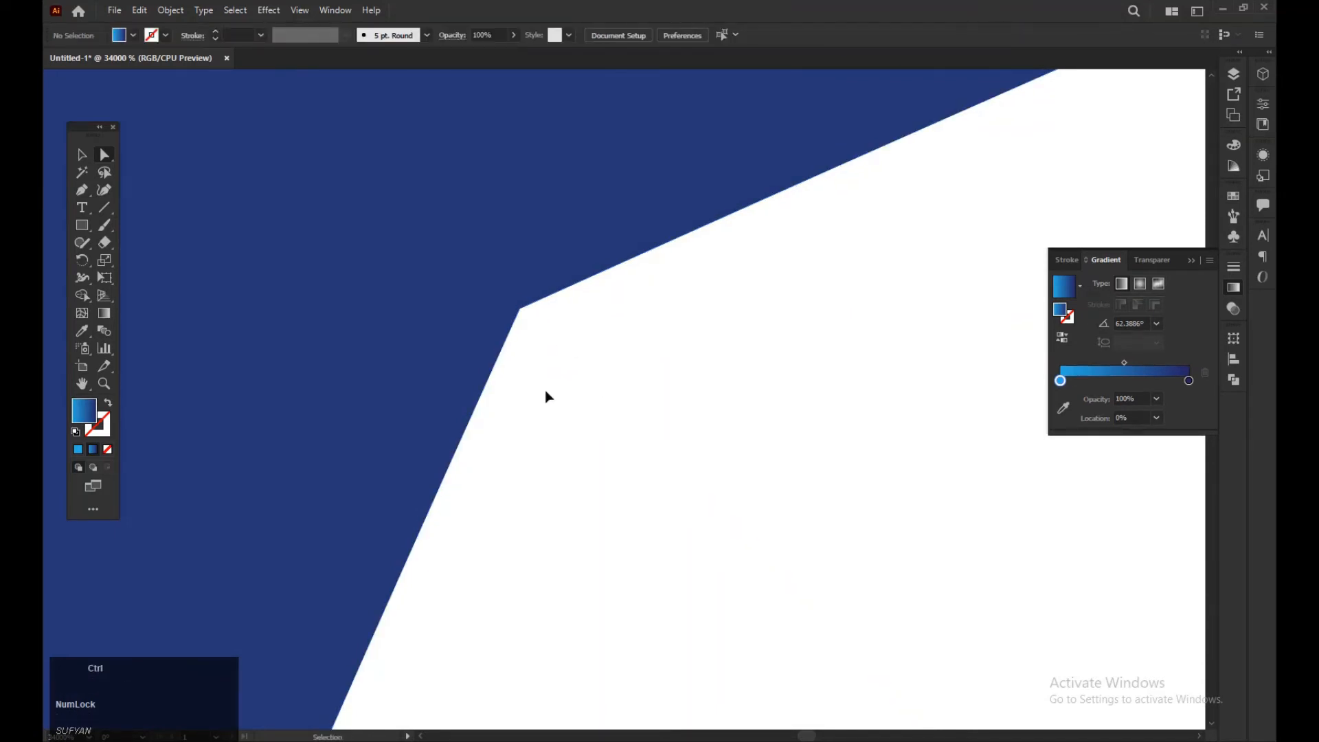
# Step: Draw a closed filler shape over the inner opening's upper-left corner with the Pen tool, giving it a smooth curved inner edge
pyautogui.hotkey('ctrl', '-')
pyautogui.hotkey('ctrl', '-')
pyautogui.hotkey('ctrl', '-')
pyautogui.hotkey('ctrl', '-')
pyautogui.hotkey('ctrl', '-')
pyautogui.hotkey('ctrl', '-')
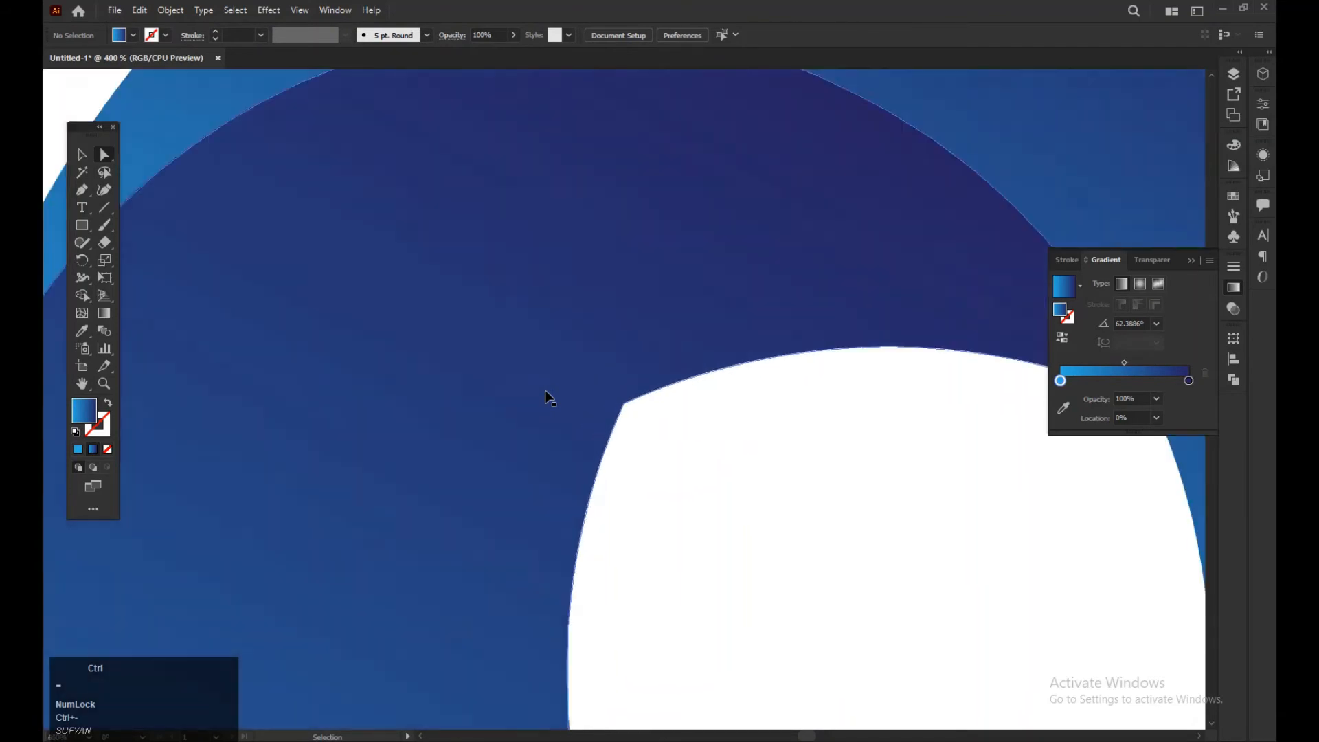
pyautogui.hotkey('ctrl', '-')
pyautogui.press('space')
pyautogui.moveTo(546, 388); pyautogui.dragTo(531, 271)
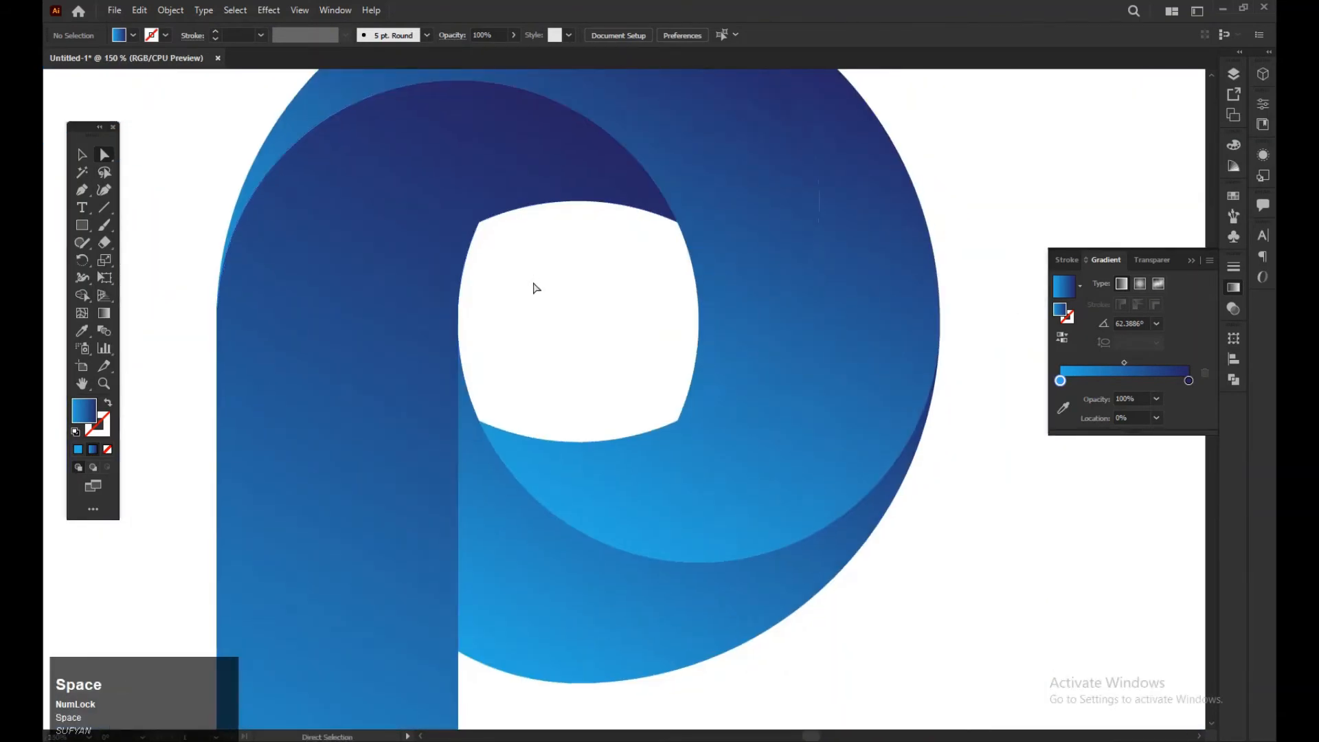
pyautogui.click(81, 192)
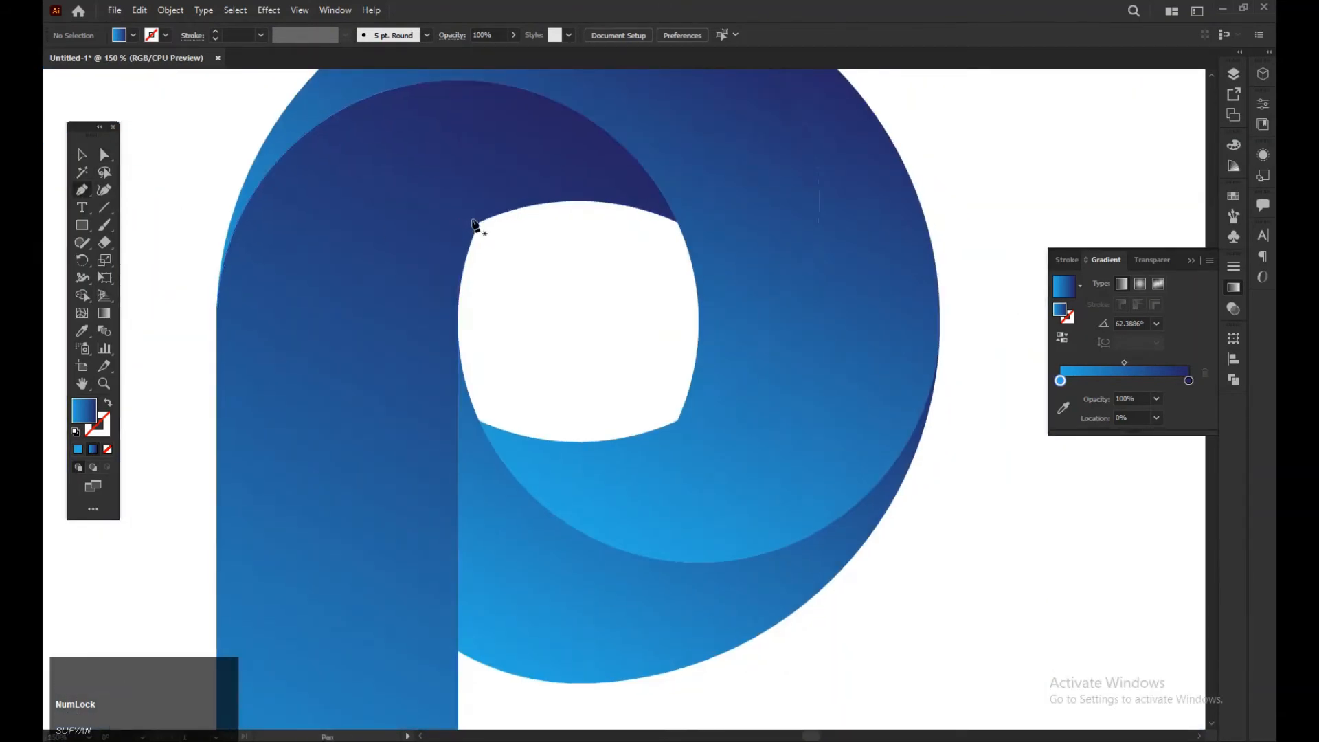
pyautogui.click(574, 202)
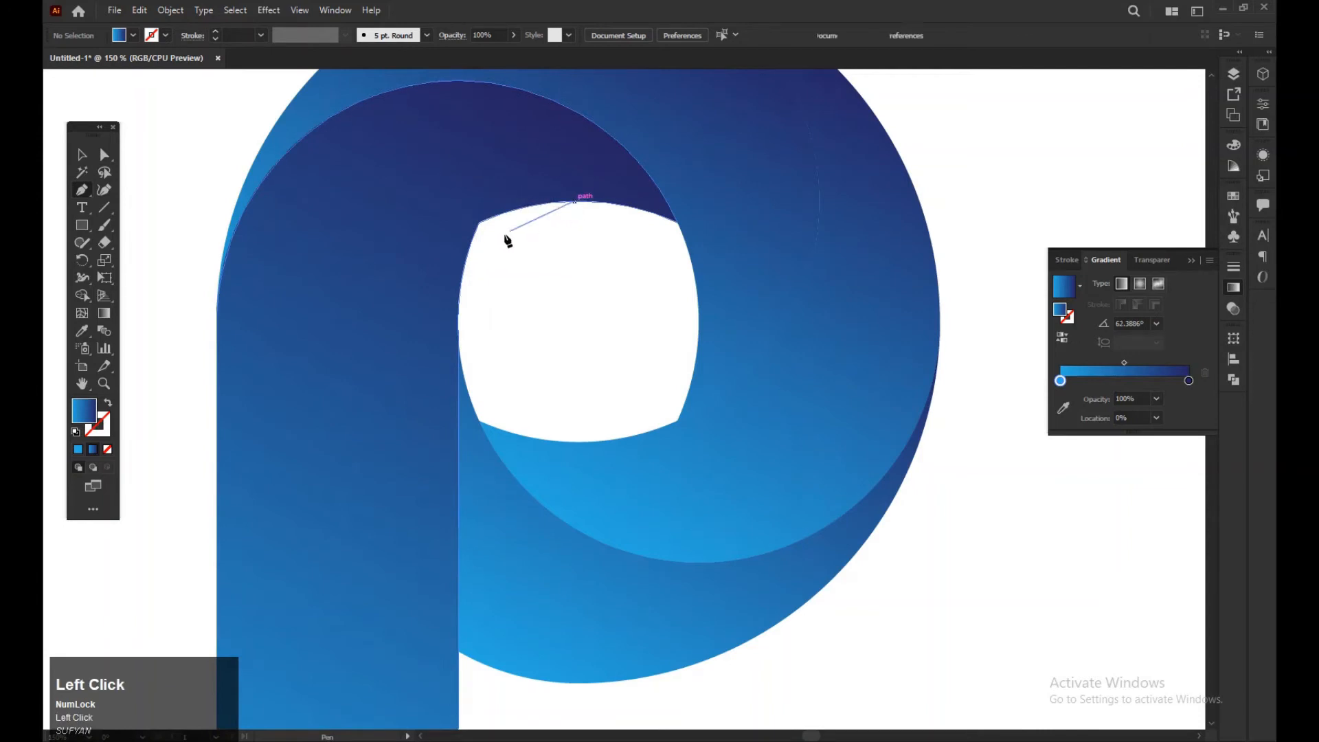
pyautogui.moveTo(459, 298); pyautogui.dragTo(448, 400)
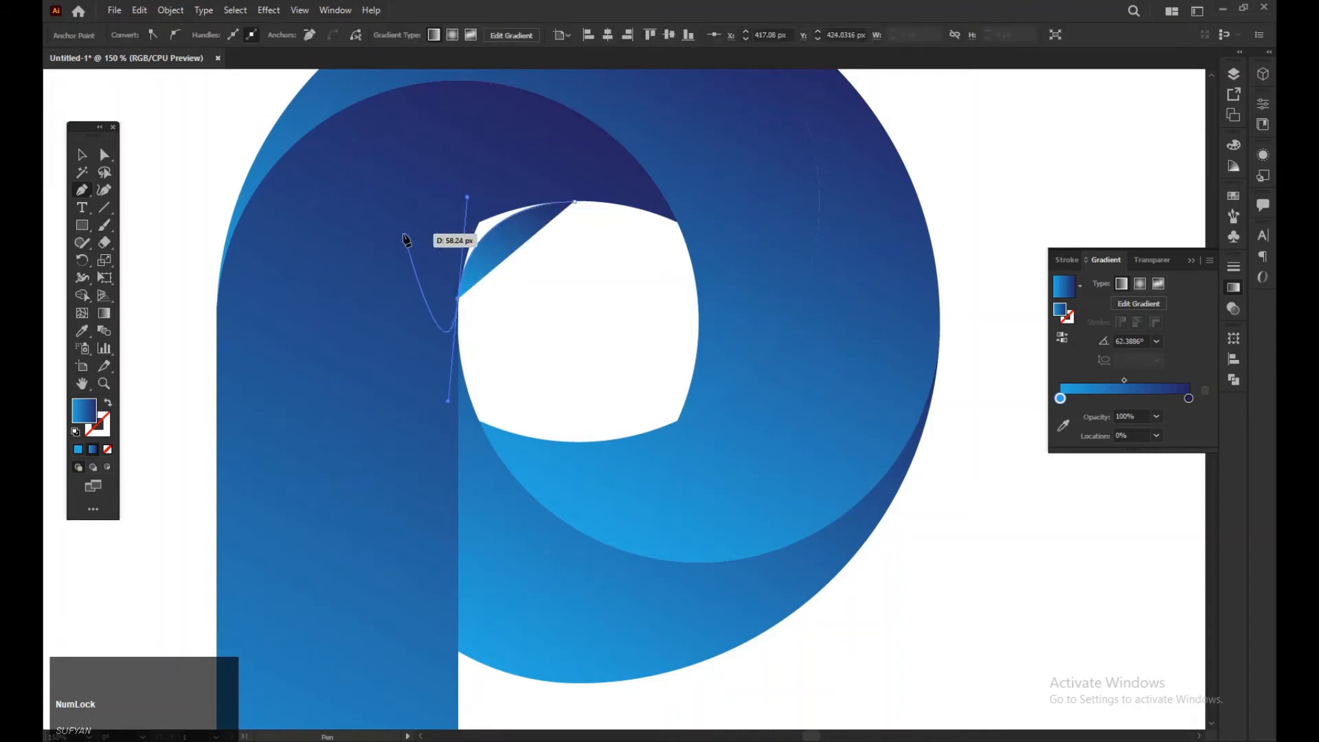
pyautogui.click(397, 216)
pyautogui.click(438, 167)
pyautogui.click(553, 175)
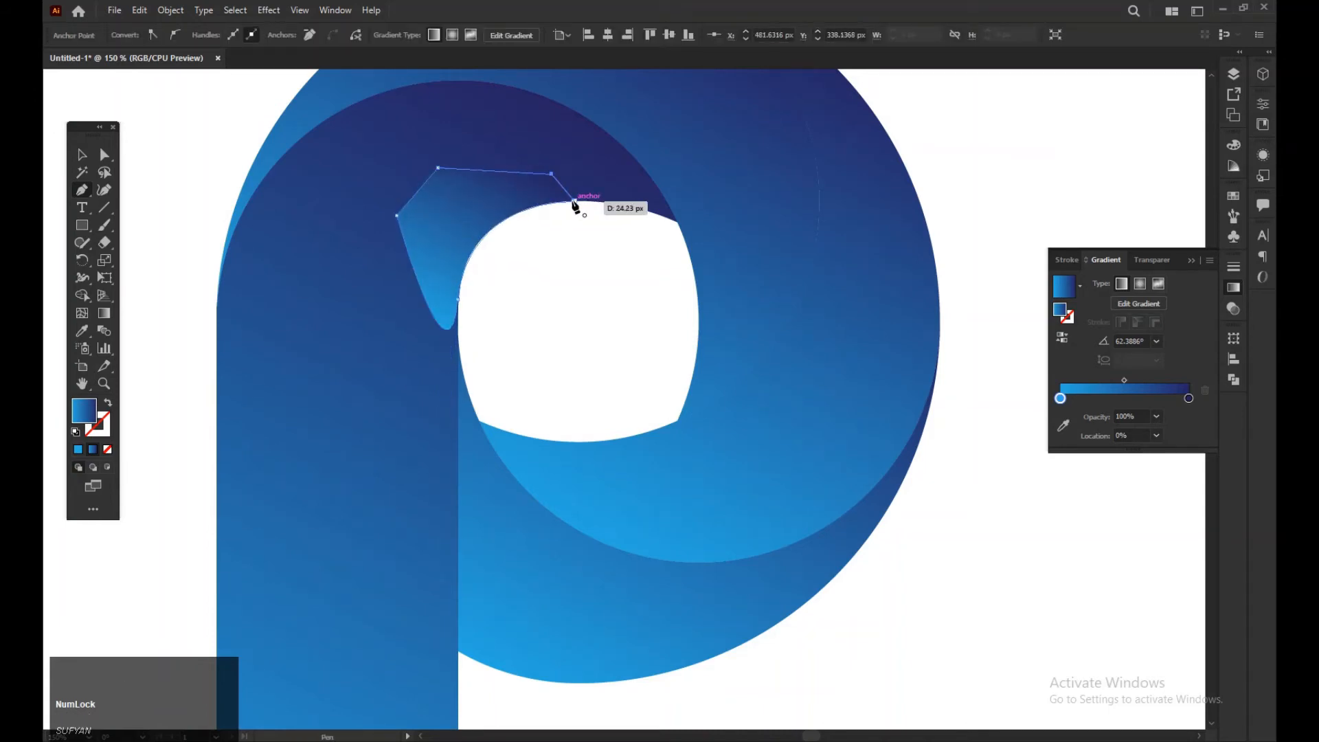
pyautogui.click(575, 201)
# Step: Unite the filler shape with the stem shape using Pathfinder, and deselect the result
pyautogui.click(82, 155)
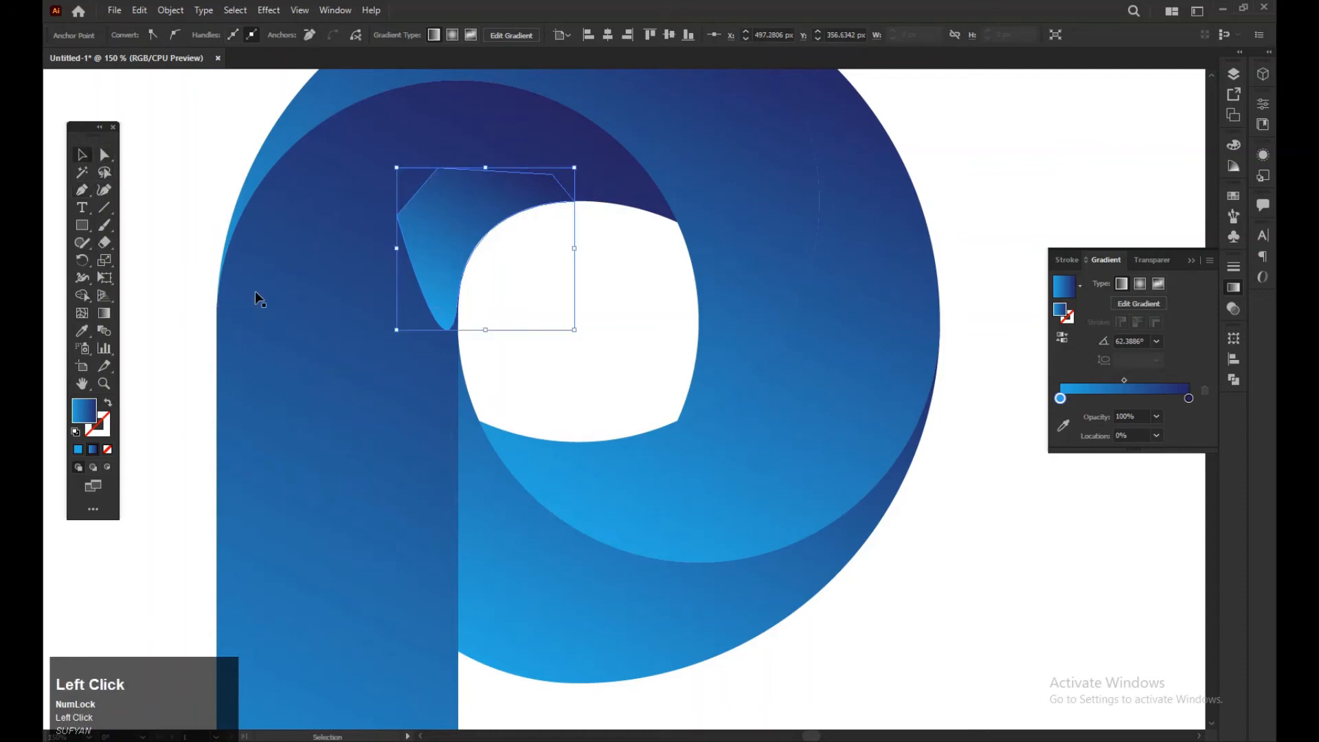
pyautogui.click(370, 379)
pyautogui.click(1242, 381)
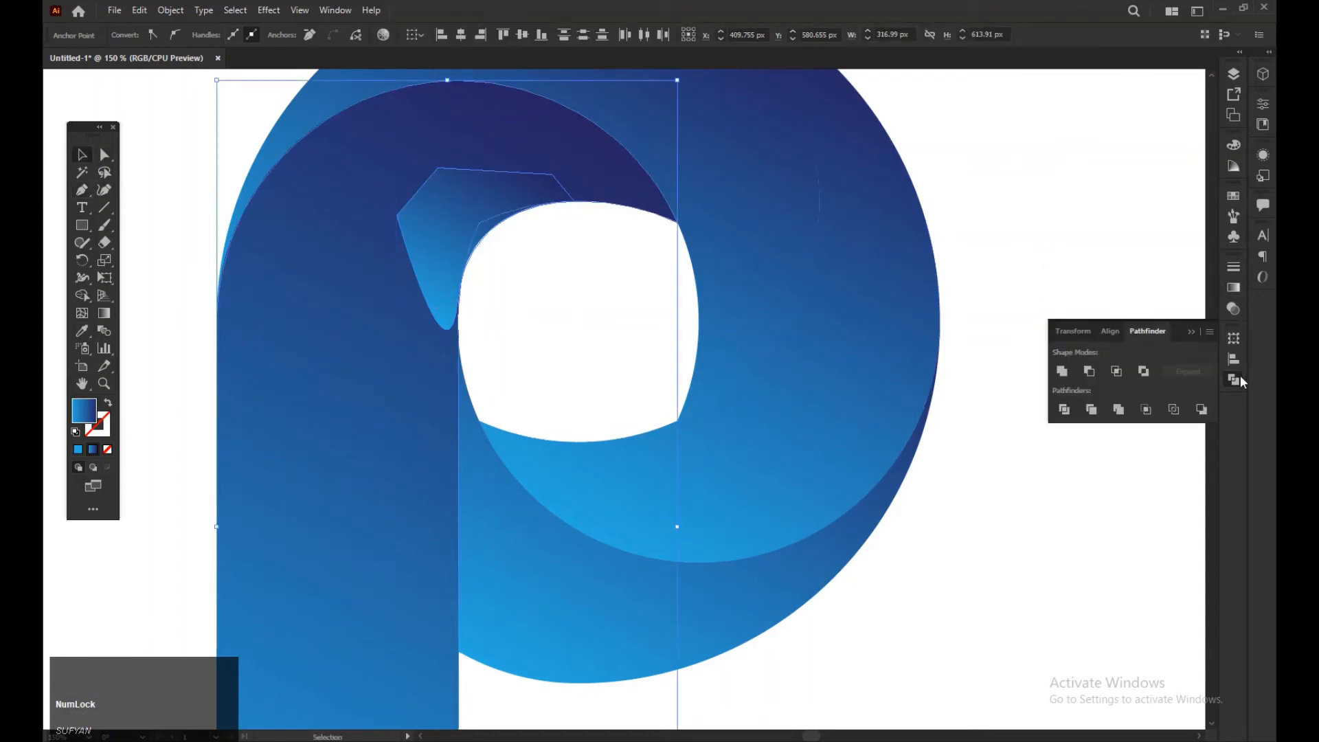
pyautogui.click(1077, 375)
pyautogui.click(1069, 237)
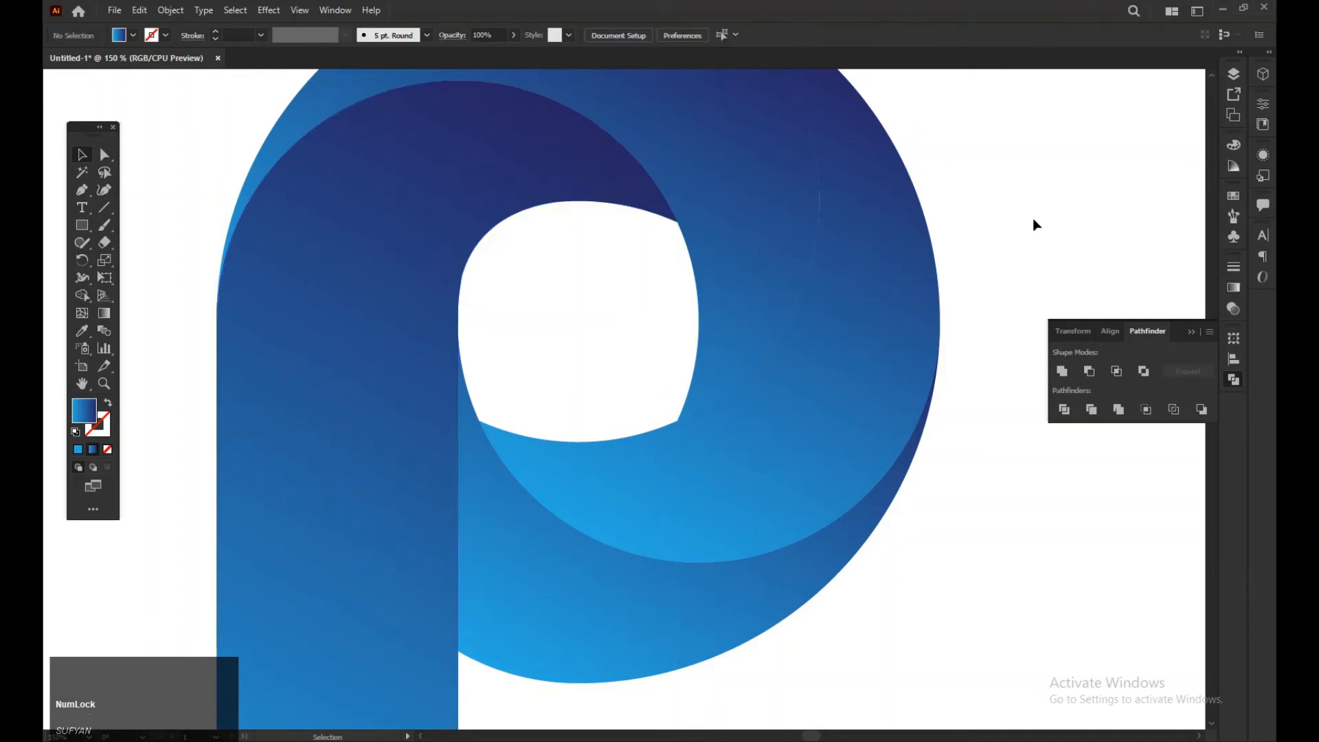
# Step: Recolor the stem shape with the Eyedropper using the pink-to-dark-red gradient swatch
pyautogui.hotkey('ctrl', '-')
pyautogui.hotkey('ctrl', '-')
pyautogui.hotkey('ctrl', '-')
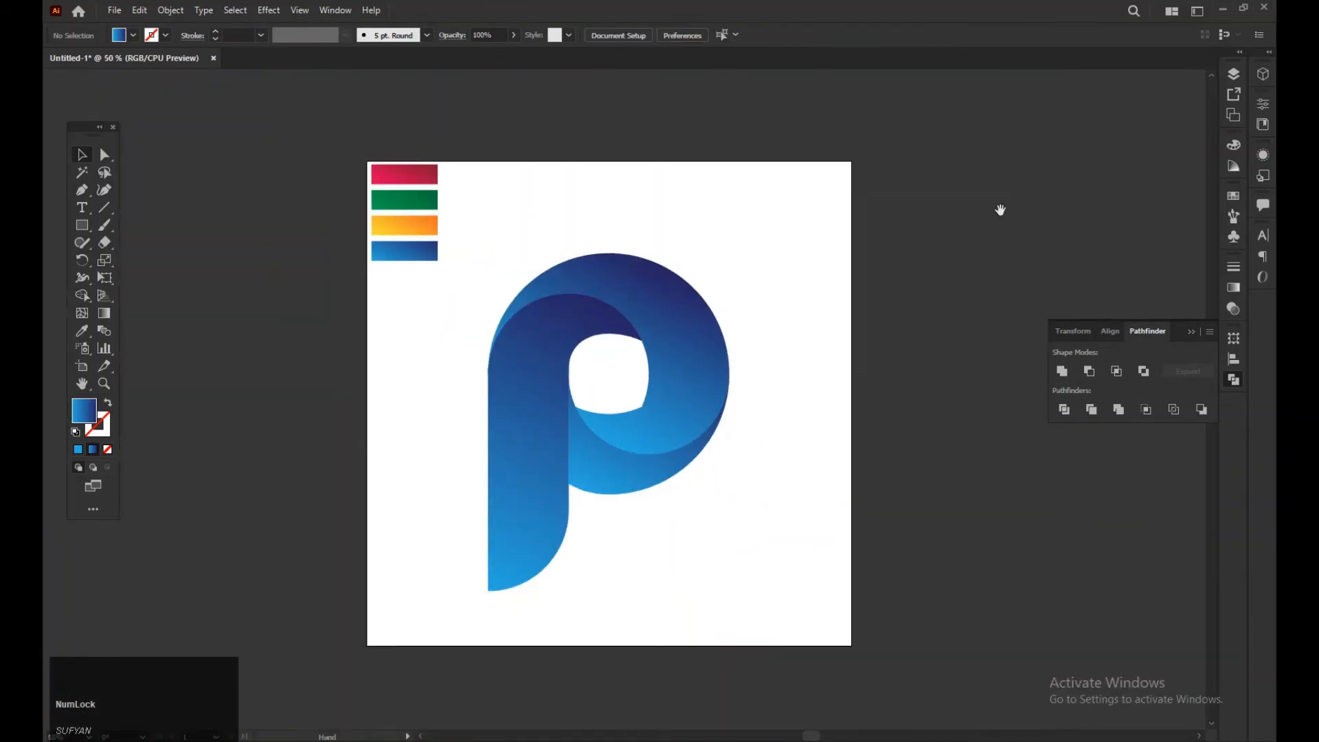
pyautogui.moveTo(1000, 209); pyautogui.dragTo(978, 157)
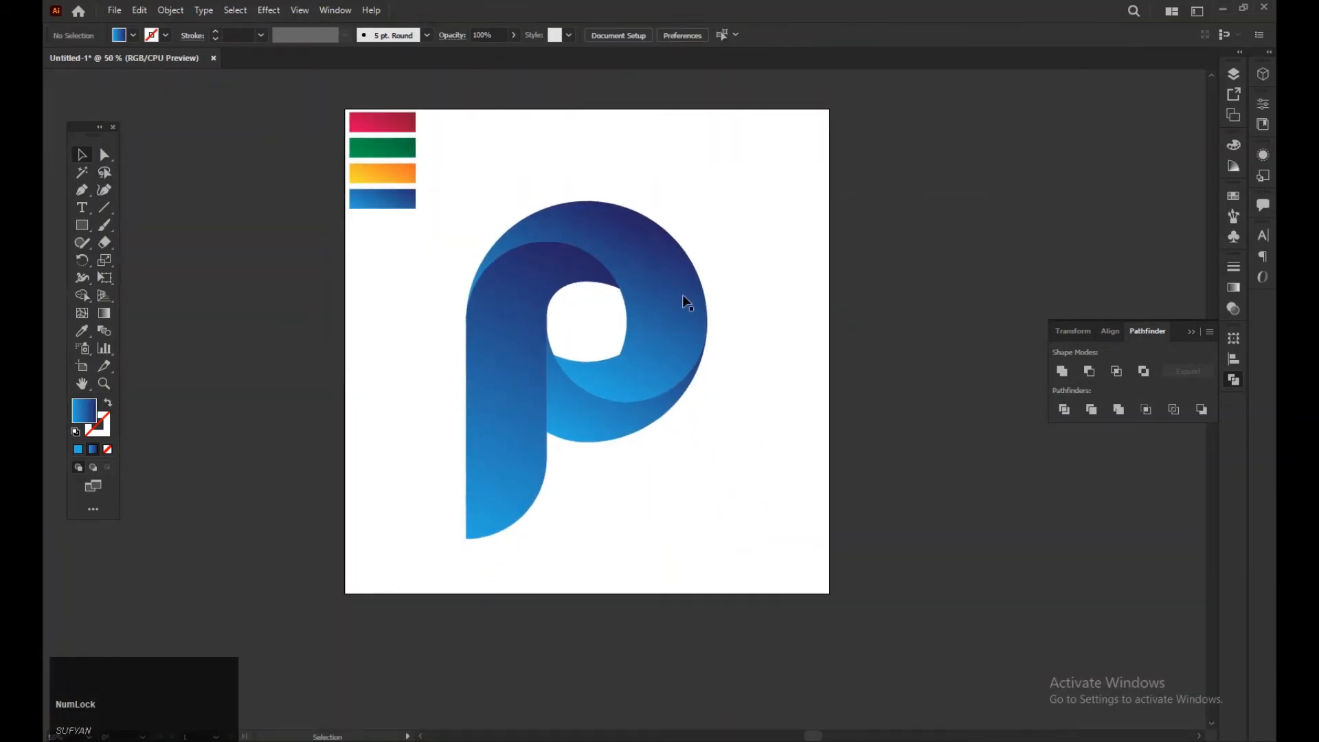
pyautogui.click(526, 314)
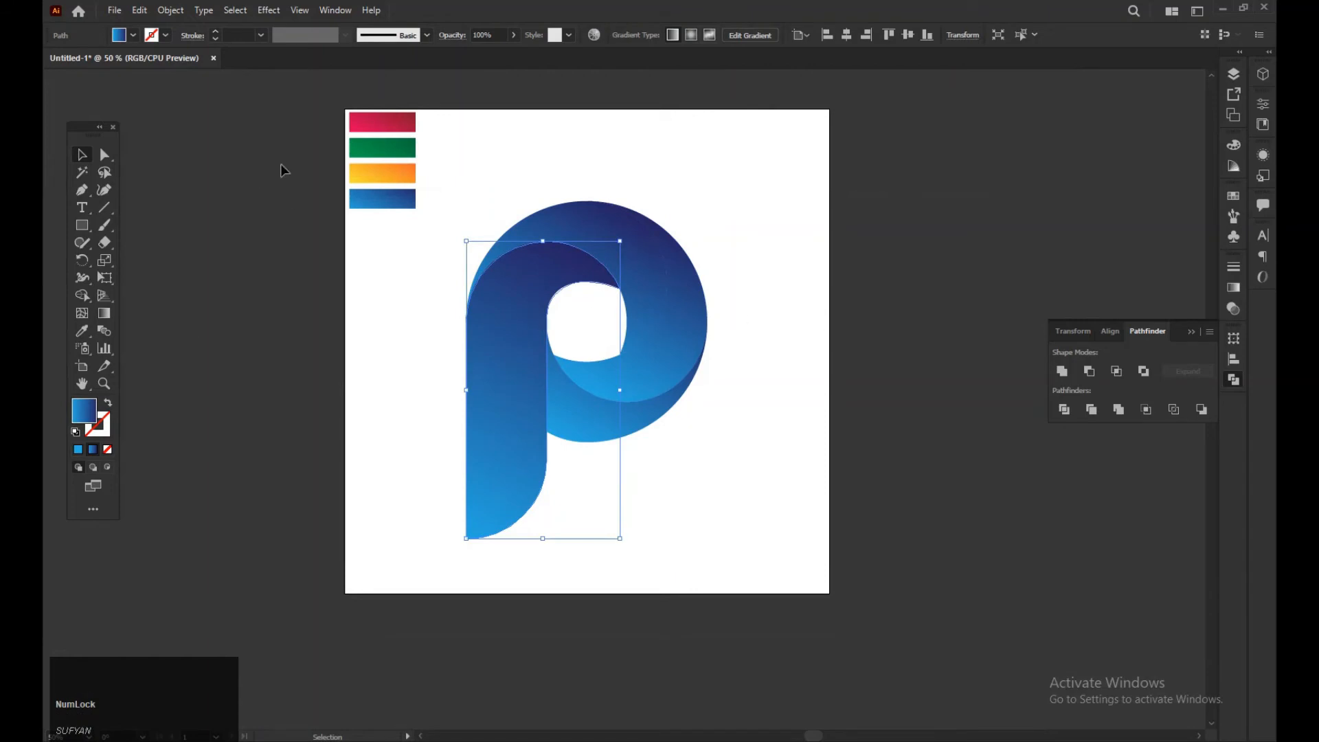
pyautogui.click(81, 331)
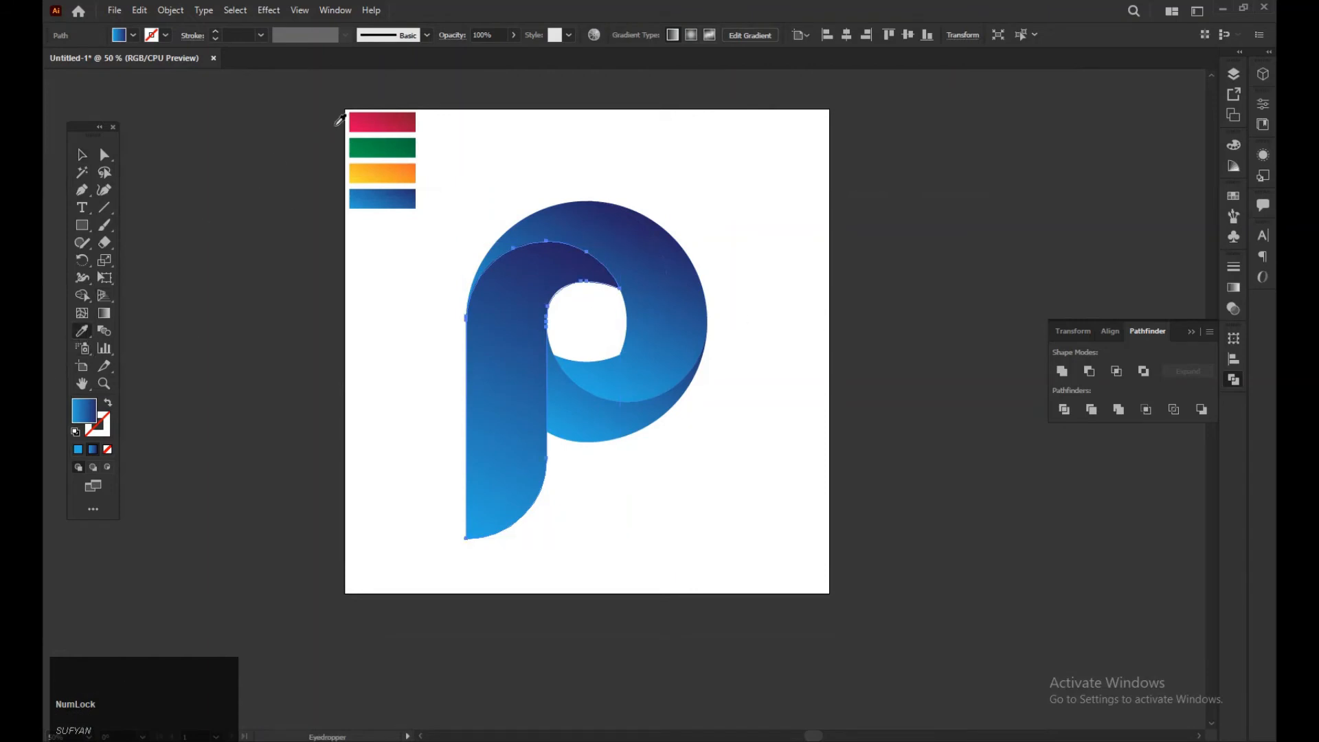
pyautogui.click(372, 120)
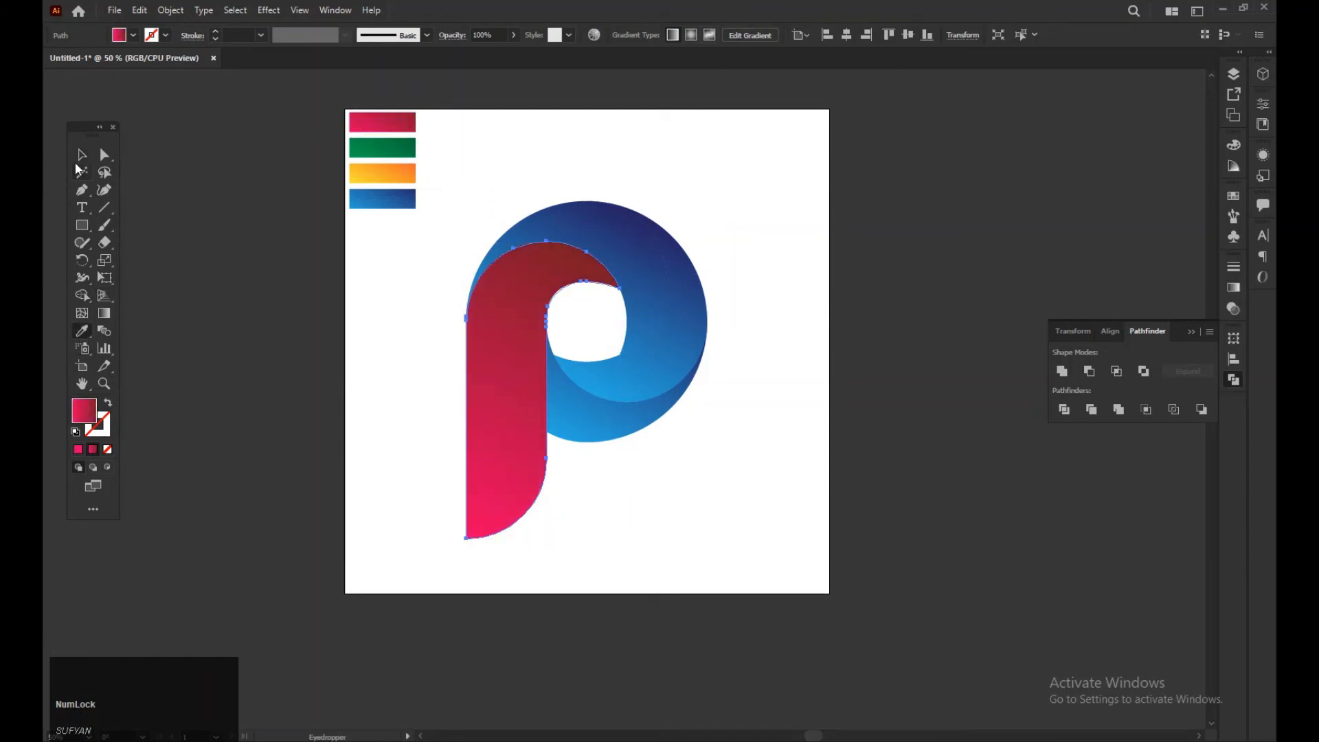
# Step: Apply the green gradient swatch to the bowl's upper blade and the yellow-orange one to the right blade with the Eyedropper
pyautogui.keyDown('ctrl'); pyautogui.click(588, 224); pyautogui.keyUp('ctrl')
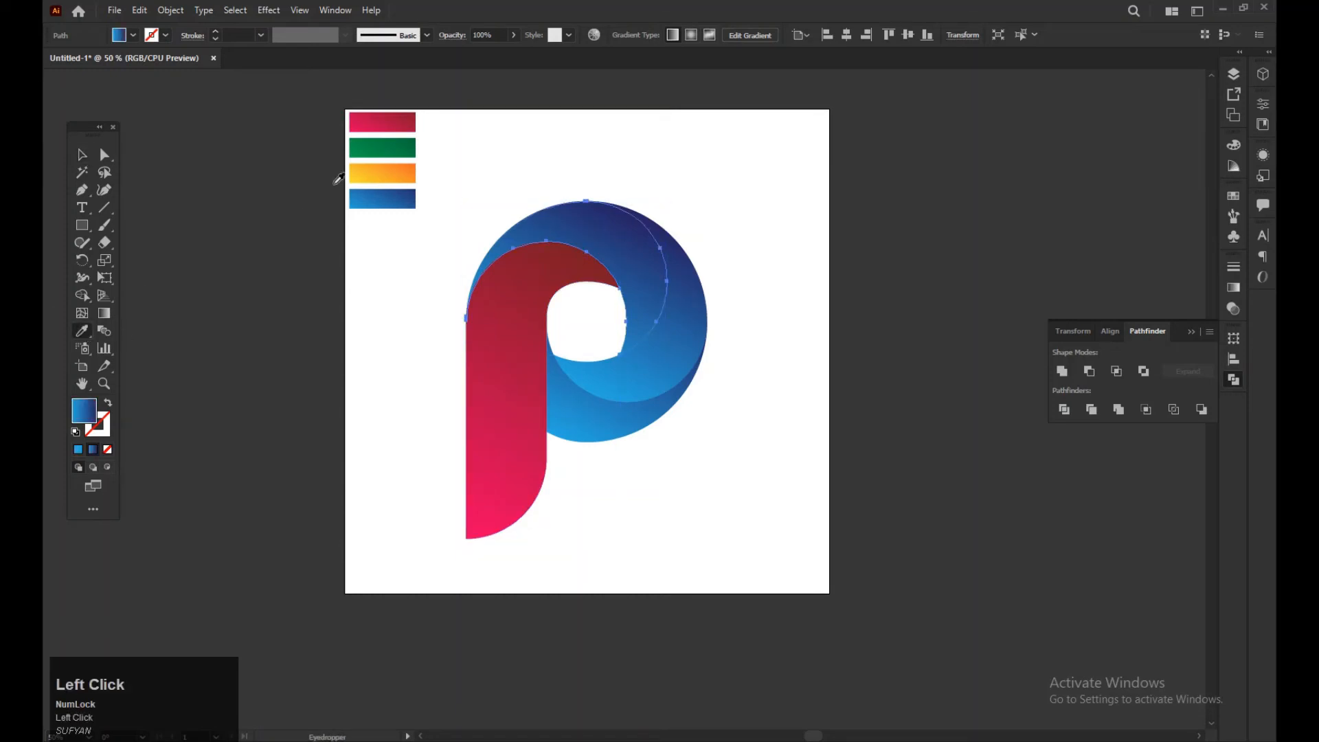
pyautogui.click(381, 148)
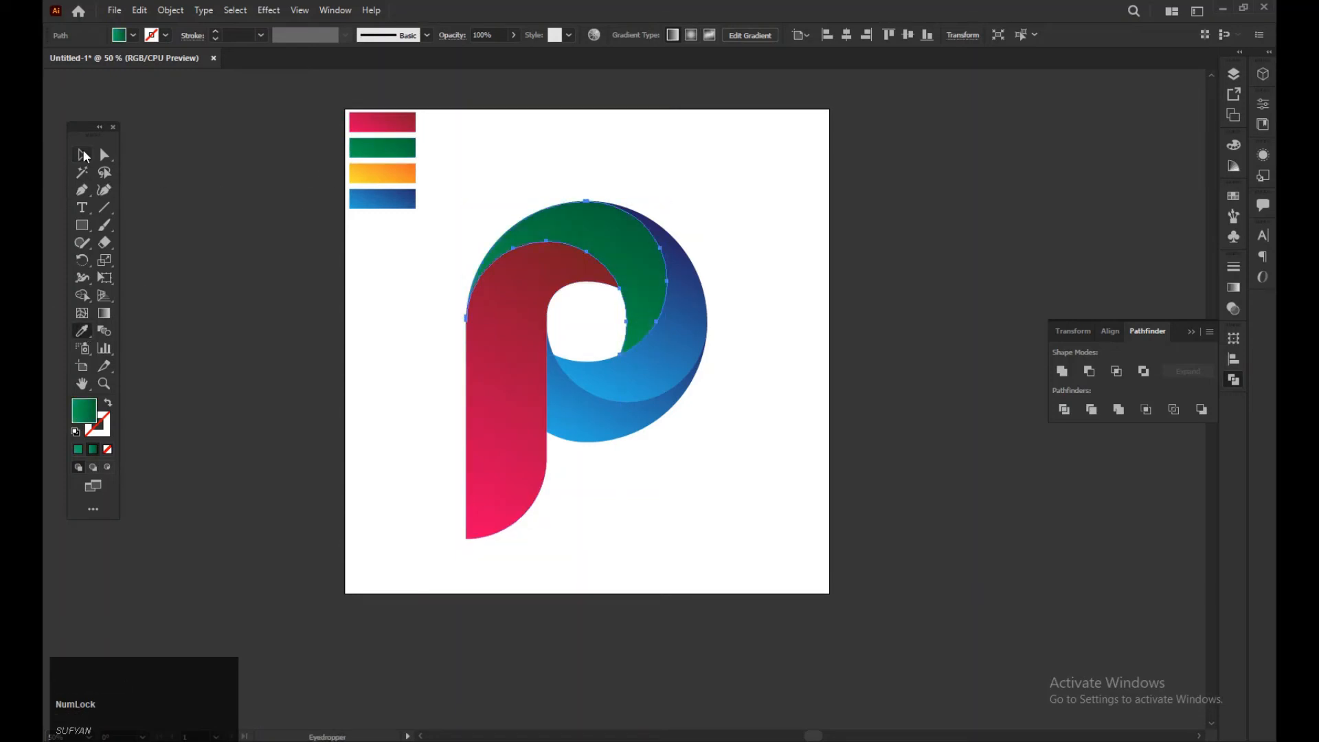
pyautogui.click(81, 152)
pyautogui.click(682, 327)
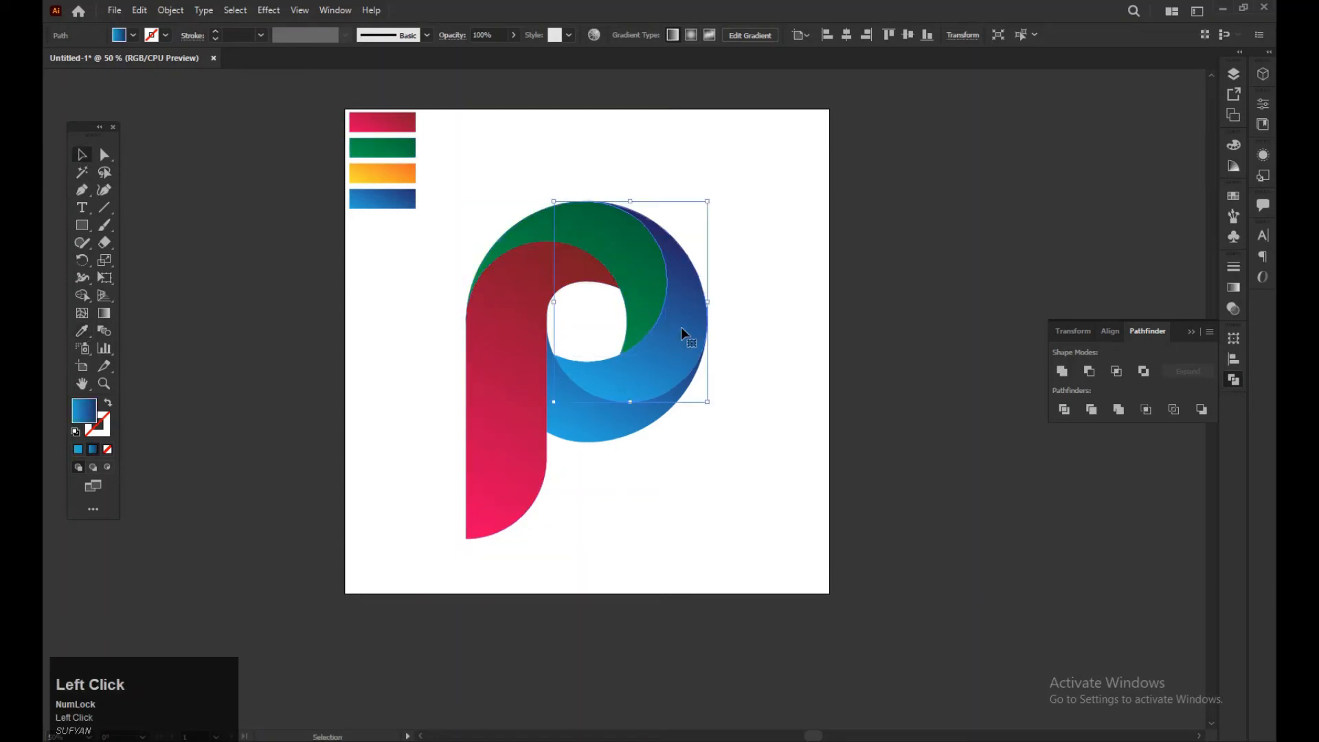
pyautogui.click(82, 331)
pyautogui.click(382, 175)
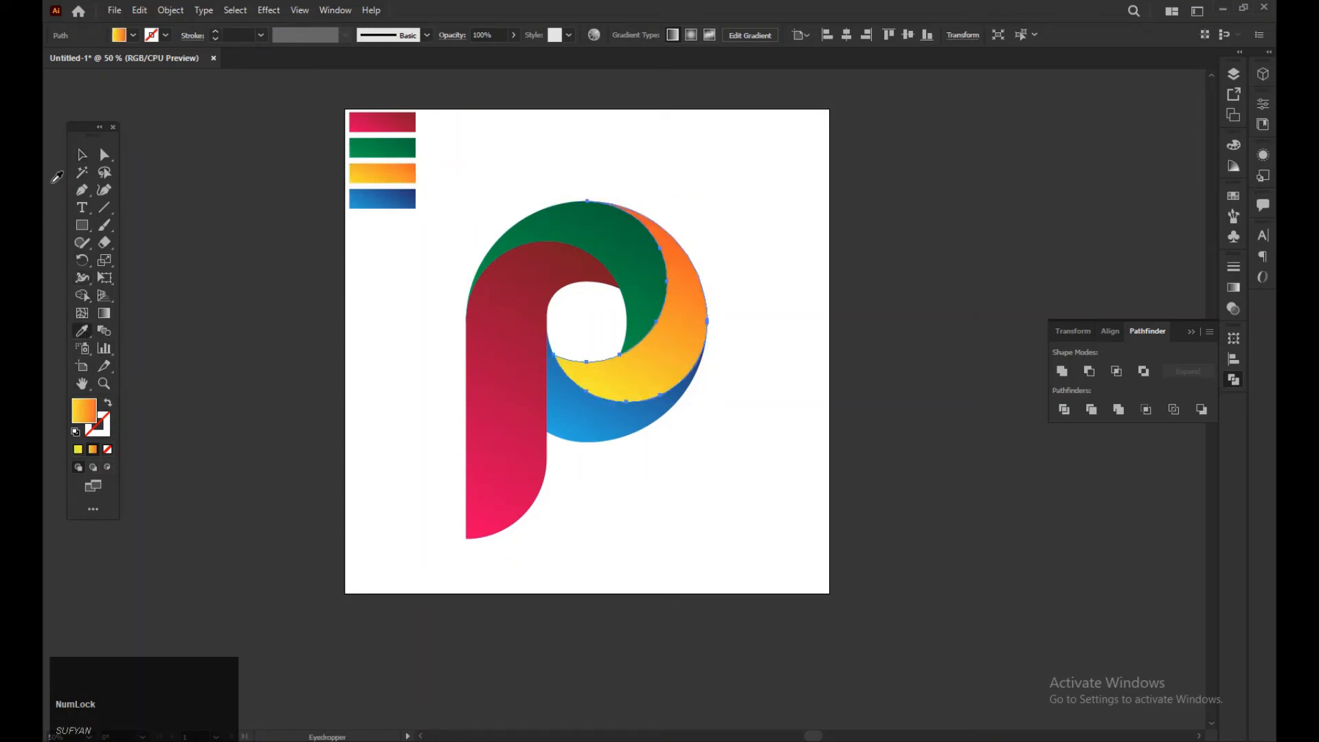
# Step: Apply the blue gradient swatch to the bowl's lowest blade with the Eyedropper, and deselect it
pyautogui.click(81, 156)
pyautogui.click(605, 434)
pyautogui.click(81, 330)
pyautogui.click(382, 199)
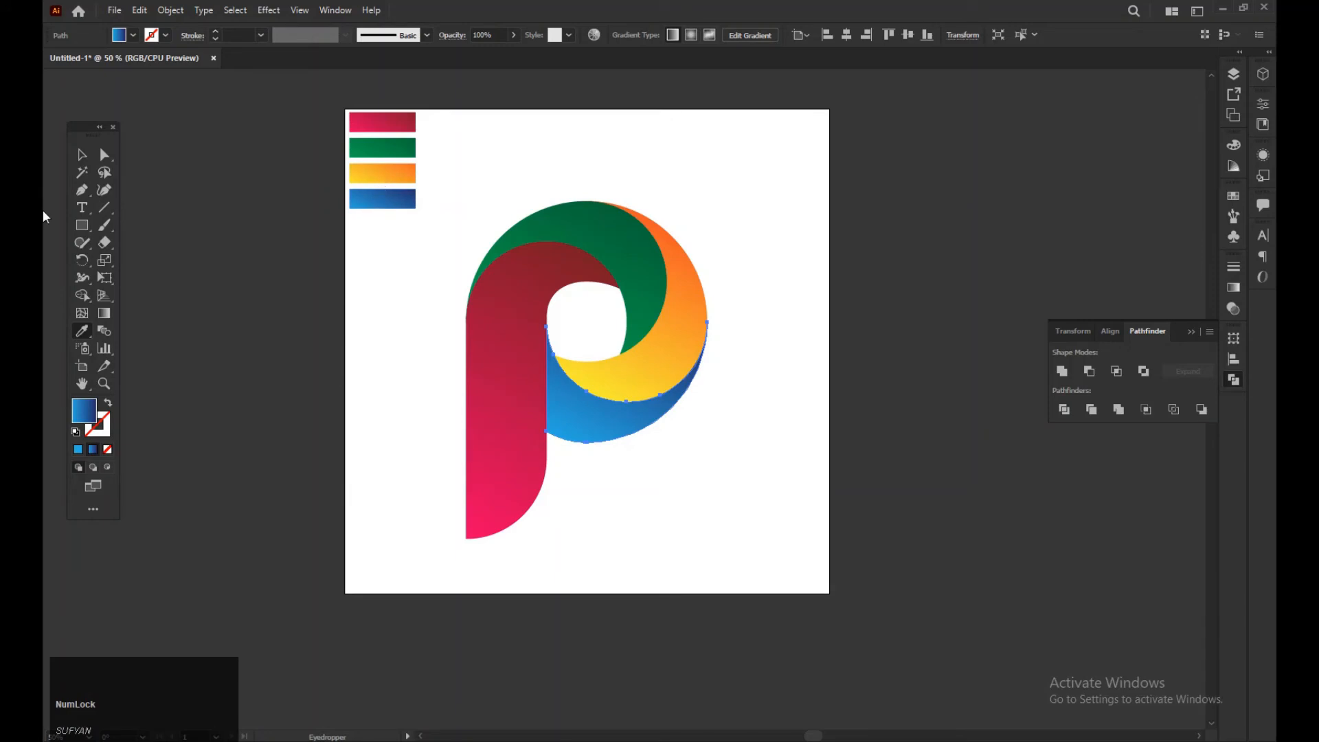
pyautogui.click(82, 155)
pyautogui.moveTo(925, 510); pyautogui.dragTo(781, 495)
# Step: Redraw the stem's gradient with the Gradient tool from pink at its lower end to dark red at the top curve
pyautogui.click(511, 420)
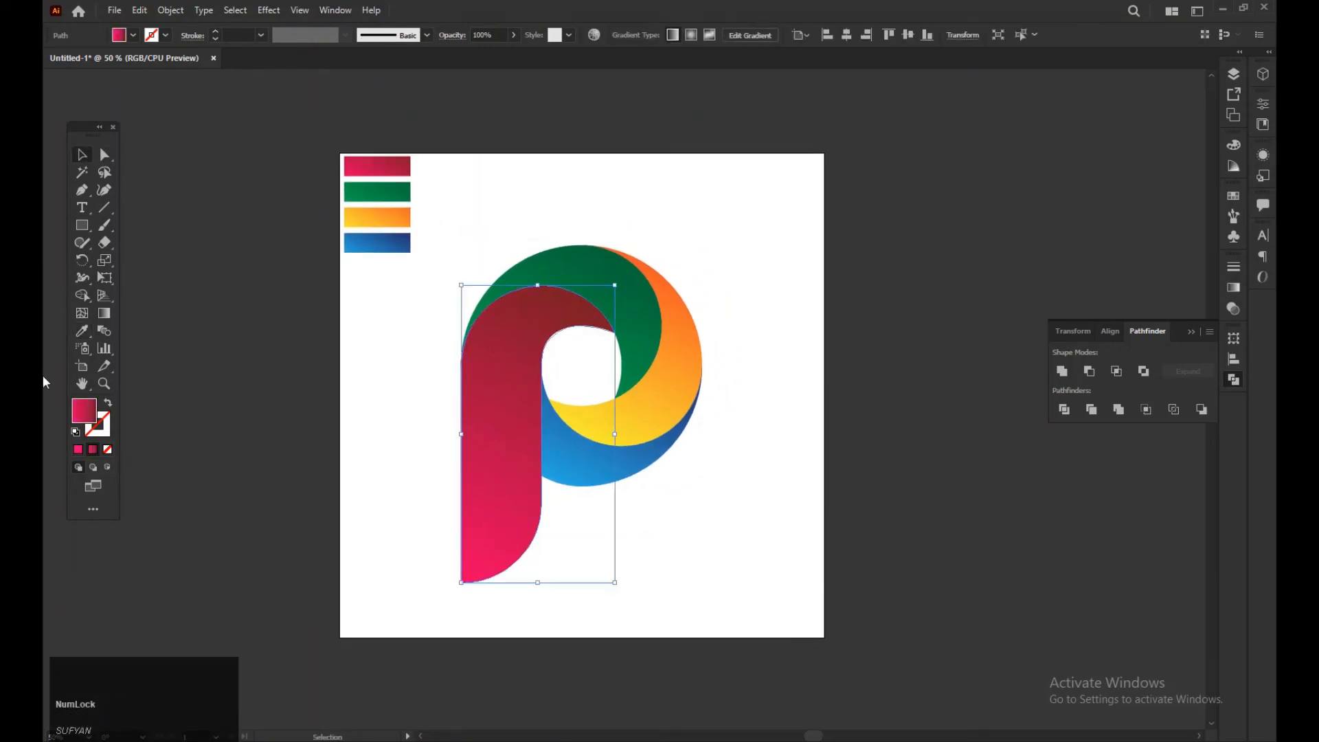
pyautogui.click(104, 313)
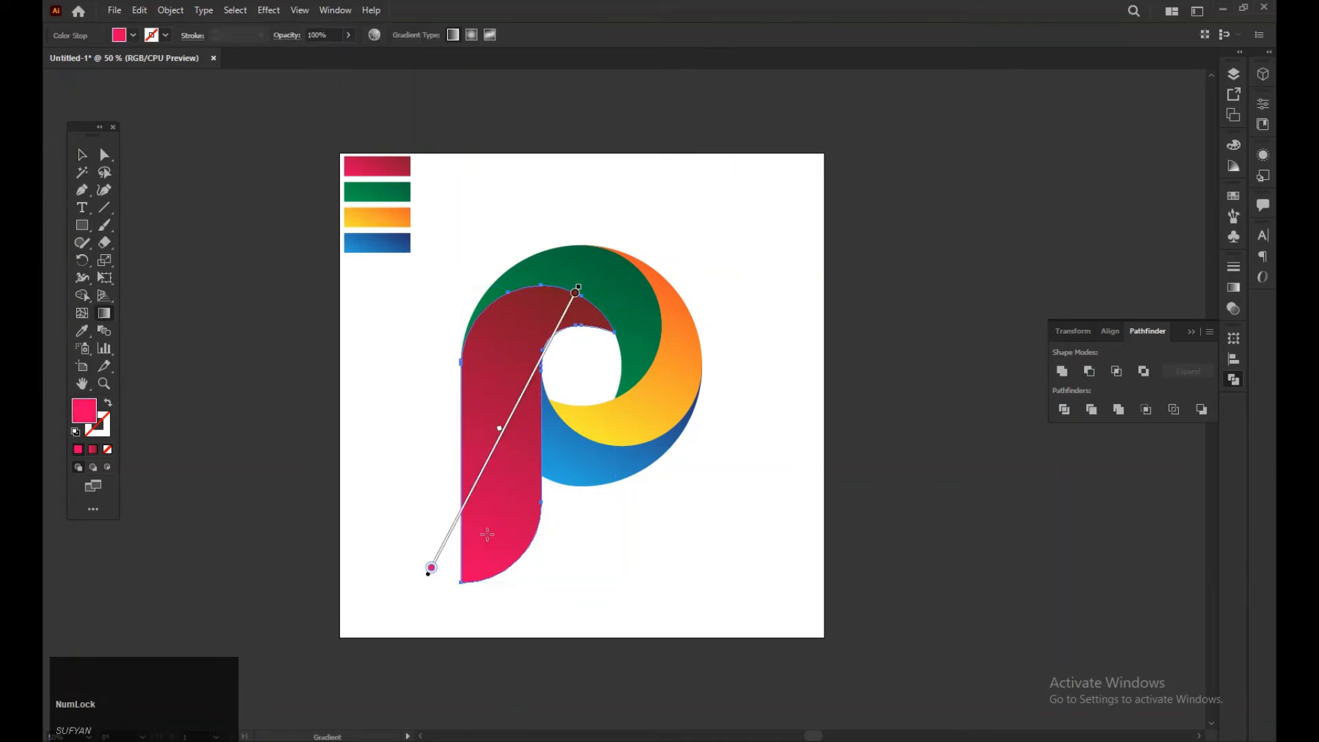
pyautogui.moveTo(593, 297)
pyautogui.mouseDown()
pyautogui.moveTo(492, 504)
pyautogui.moveTo(480, 624)
pyautogui.mouseUp()
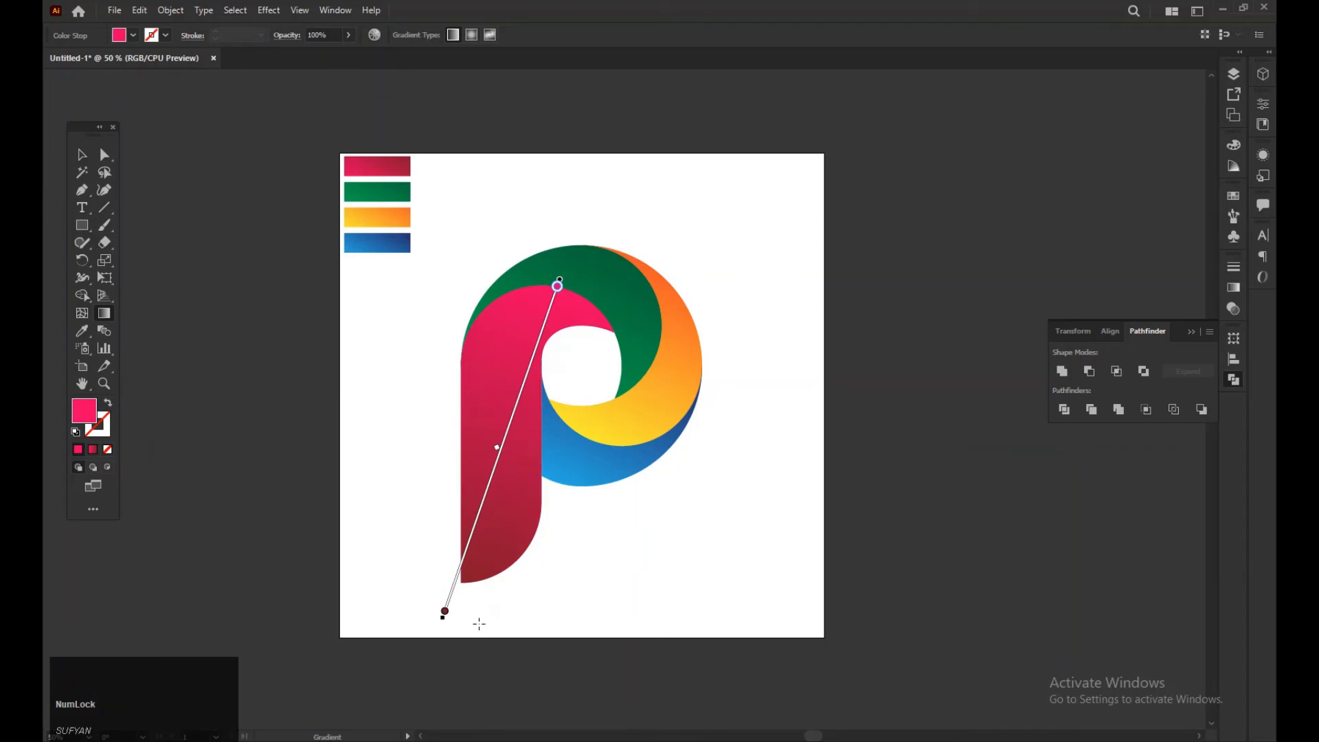
pyautogui.hotkey('ctrl', 'z')
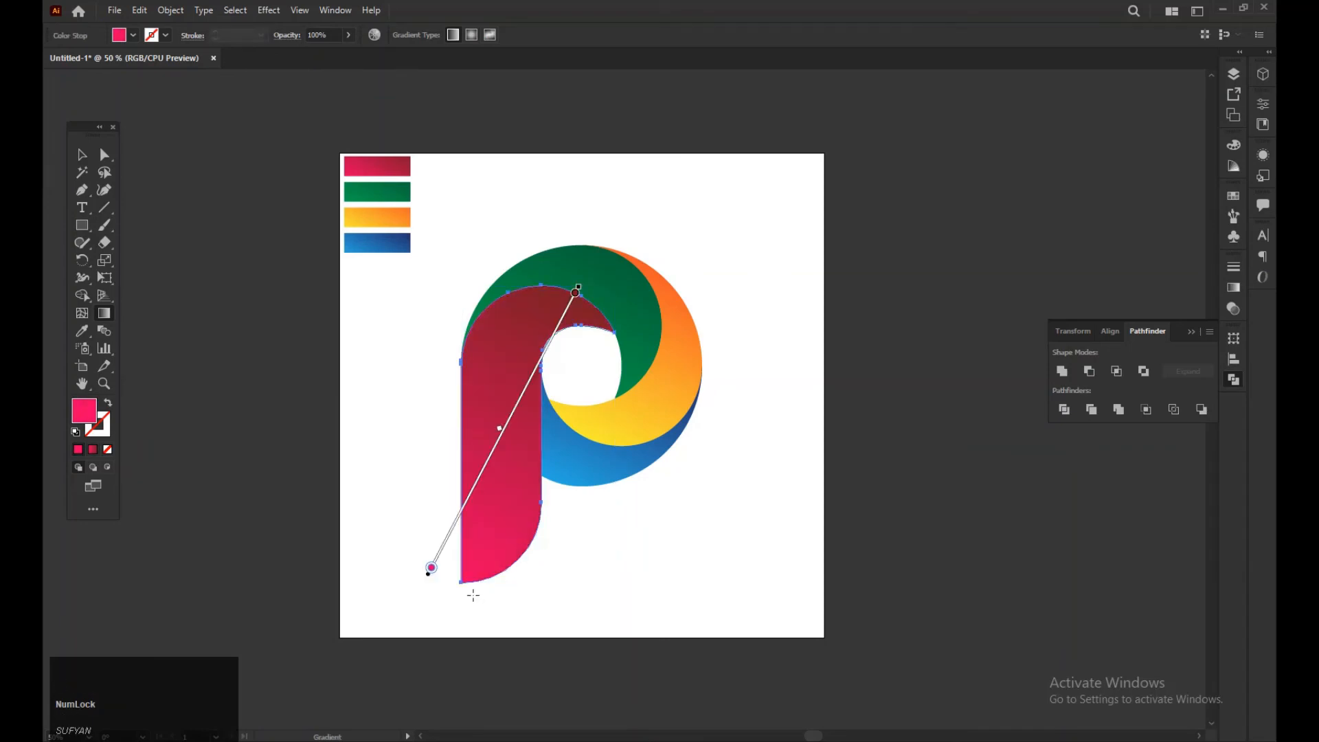
pyautogui.moveTo(469, 600); pyautogui.dragTo(584, 302)
# Step: Redraw the green blade's gradient diagonally from light green at its upper left to dark green at its lower right
pyautogui.click(82, 155)
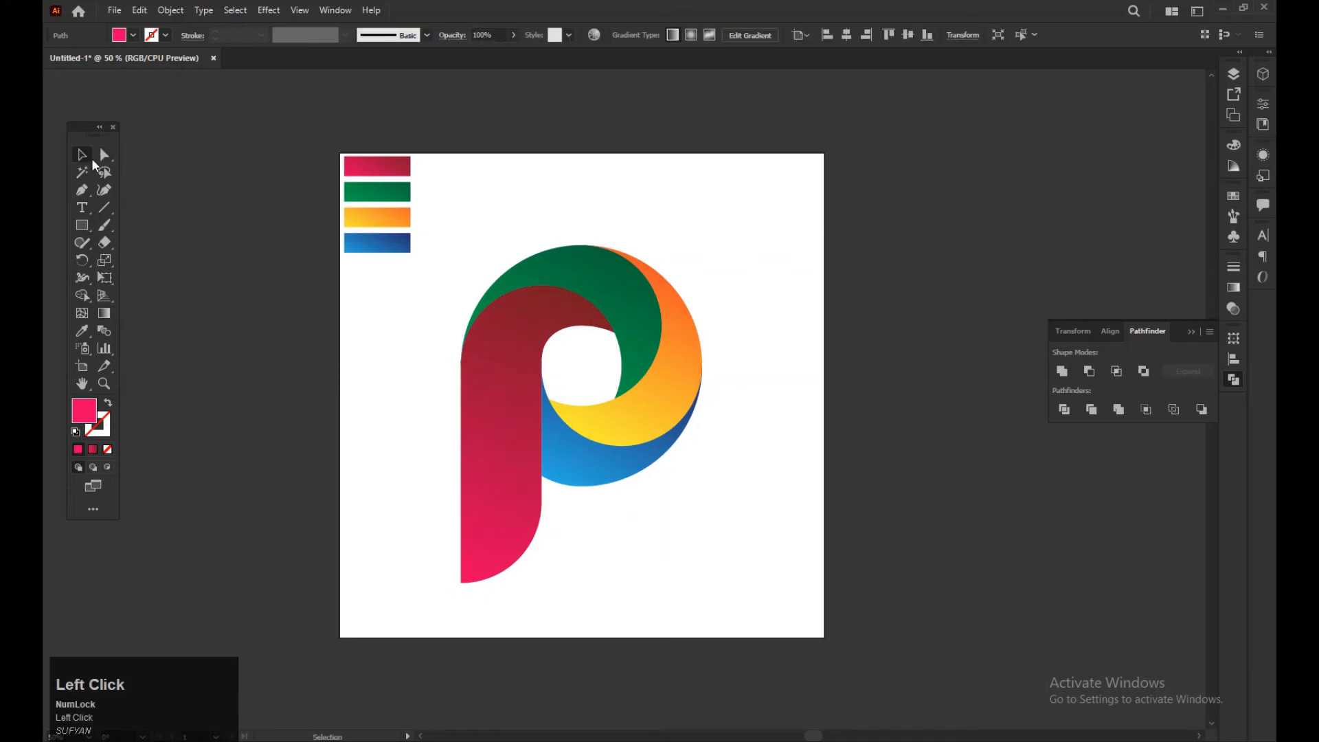
pyautogui.click(611, 276)
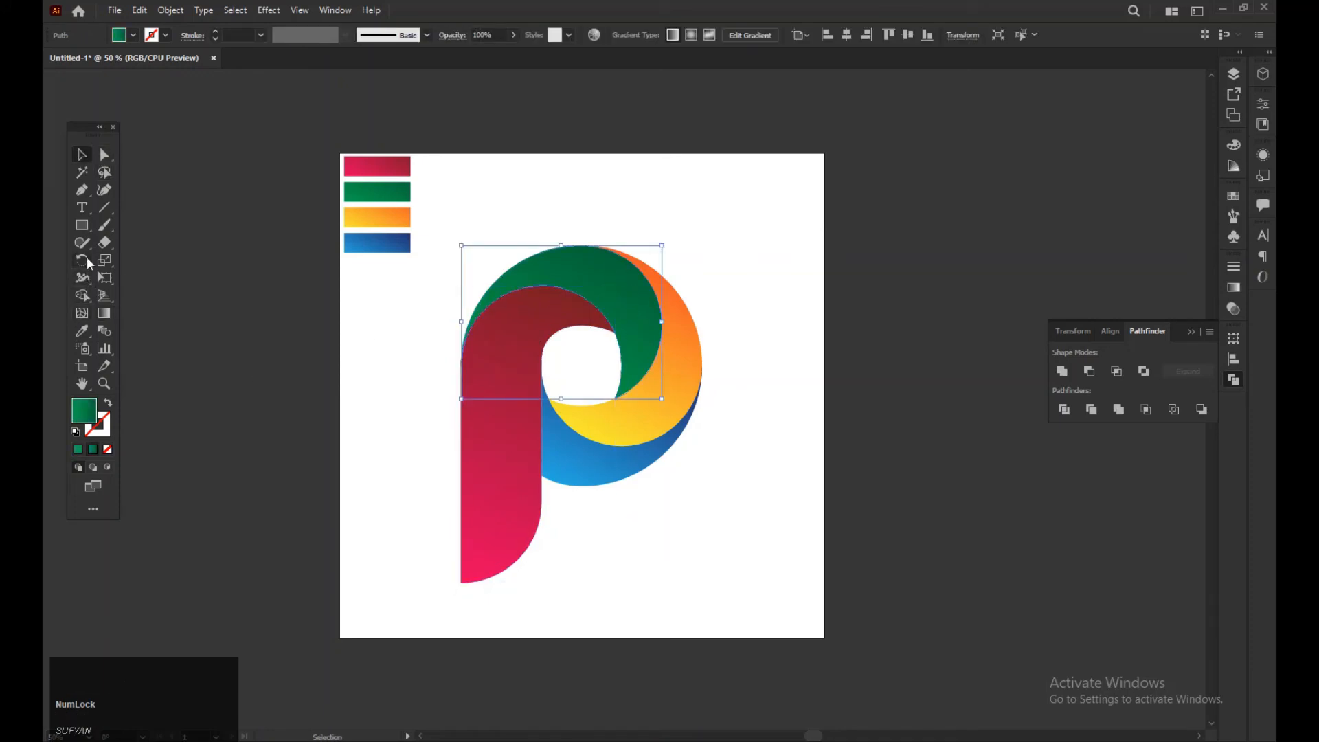
pyautogui.click(110, 313)
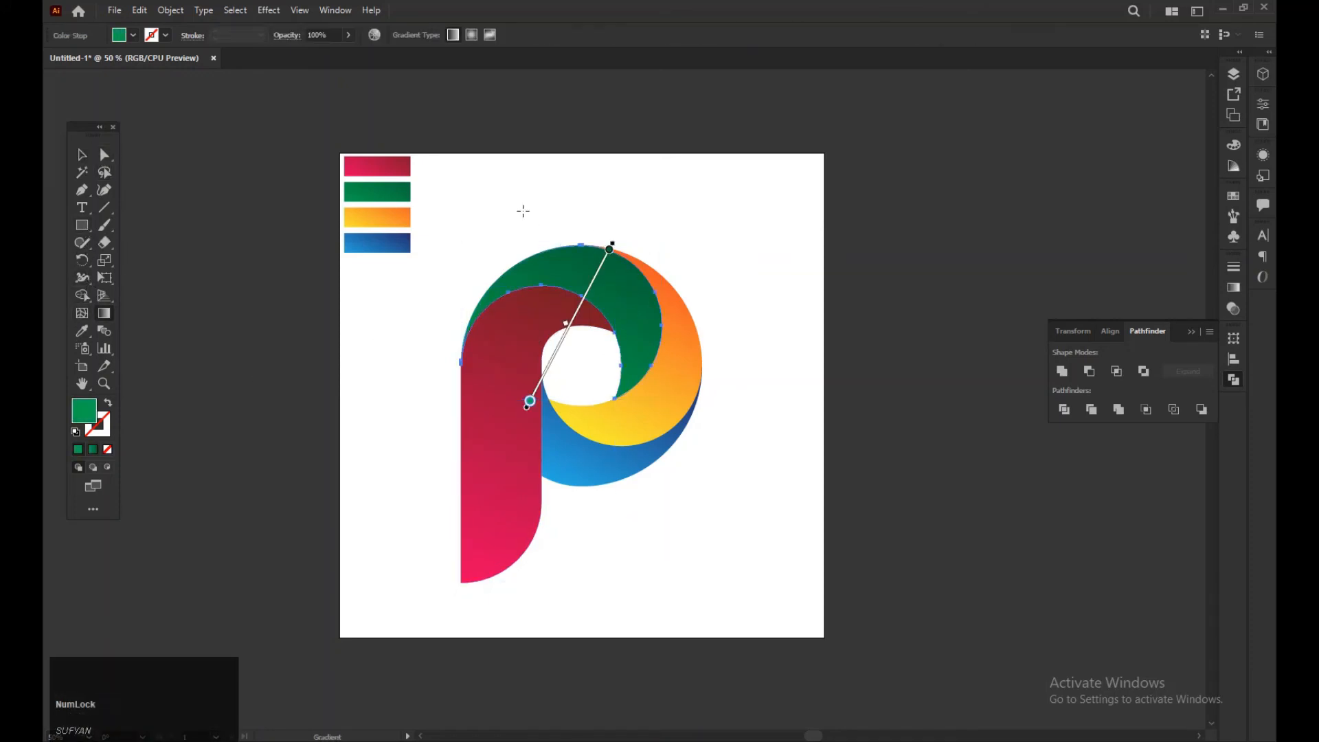
pyautogui.moveTo(441, 228)
pyautogui.mouseDown()
pyautogui.moveTo(700, 392)
pyautogui.moveTo(680, 421)
pyautogui.mouseUp()
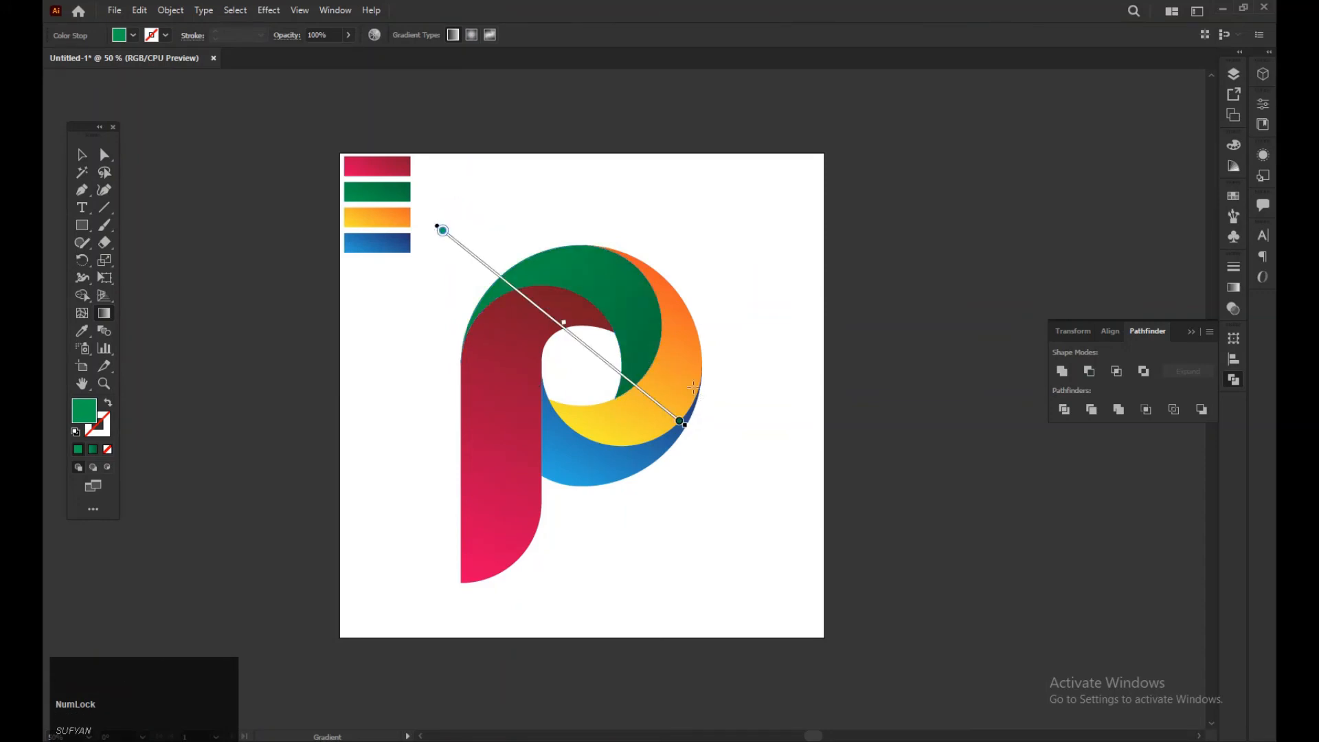
pyautogui.moveTo(480, 235)
pyautogui.mouseDown()
pyautogui.moveTo(642, 374)
pyautogui.moveTo(600, 374)
pyautogui.mouseUp()
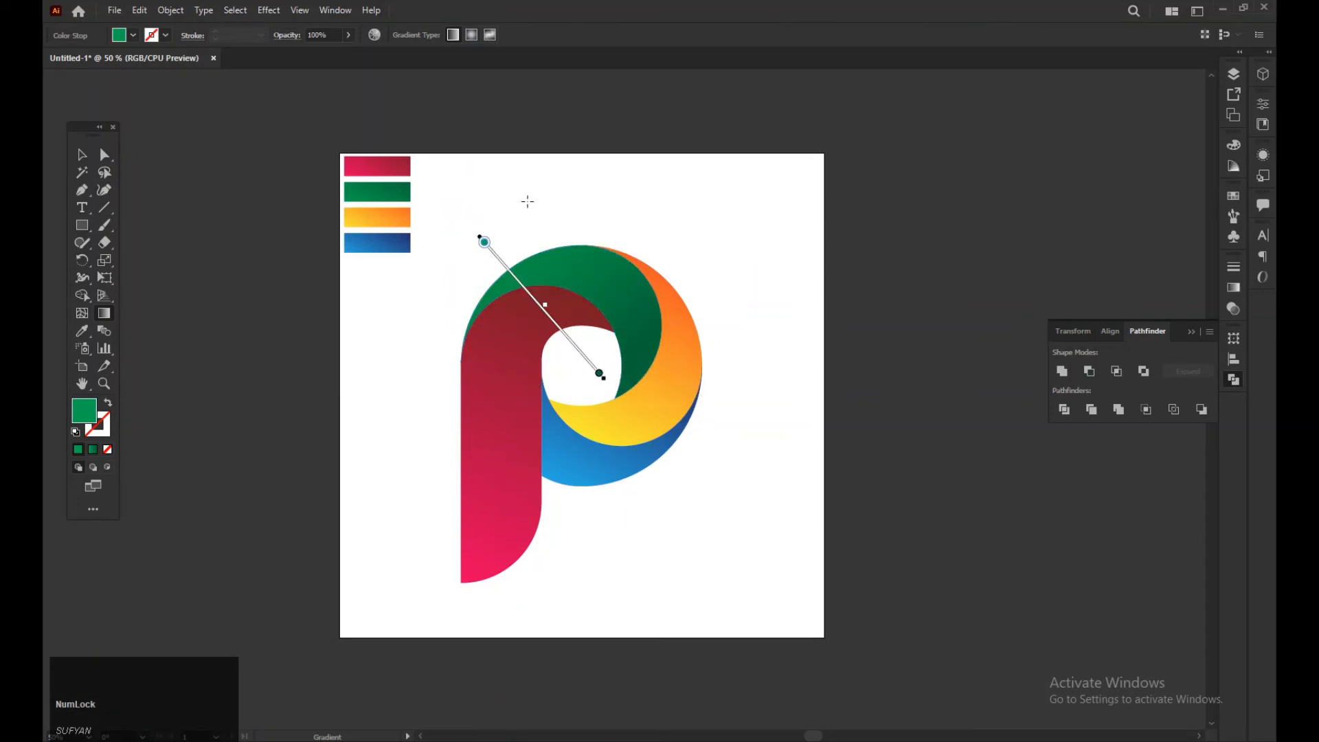
pyautogui.moveTo(523, 229)
pyautogui.mouseDown()
pyautogui.moveTo(639, 328)
pyautogui.moveTo(668, 385)
pyautogui.mouseUp()
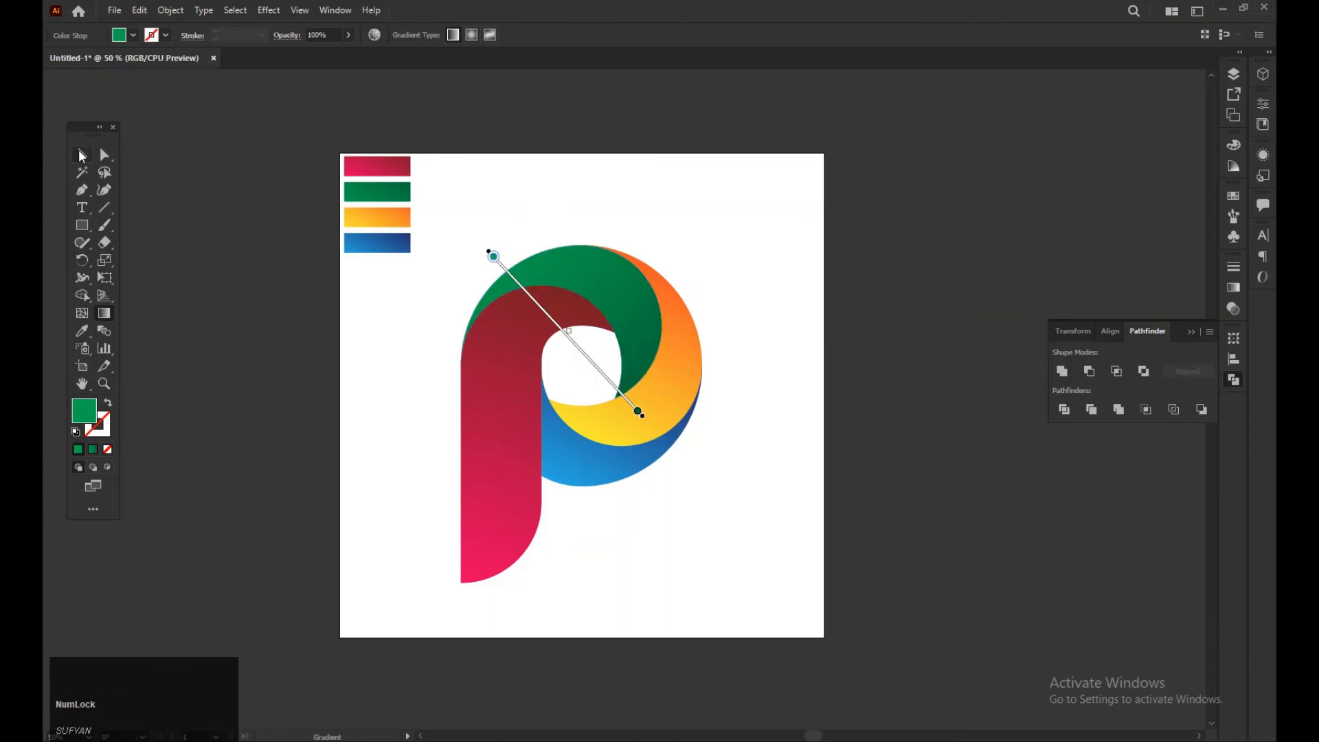
# Step: Redraw the yellow-orange blade's gradient diagonally from yellow at its upper right to orange at its lower left with the Gradient tool
pyautogui.click(82, 157)
pyautogui.click(690, 367)
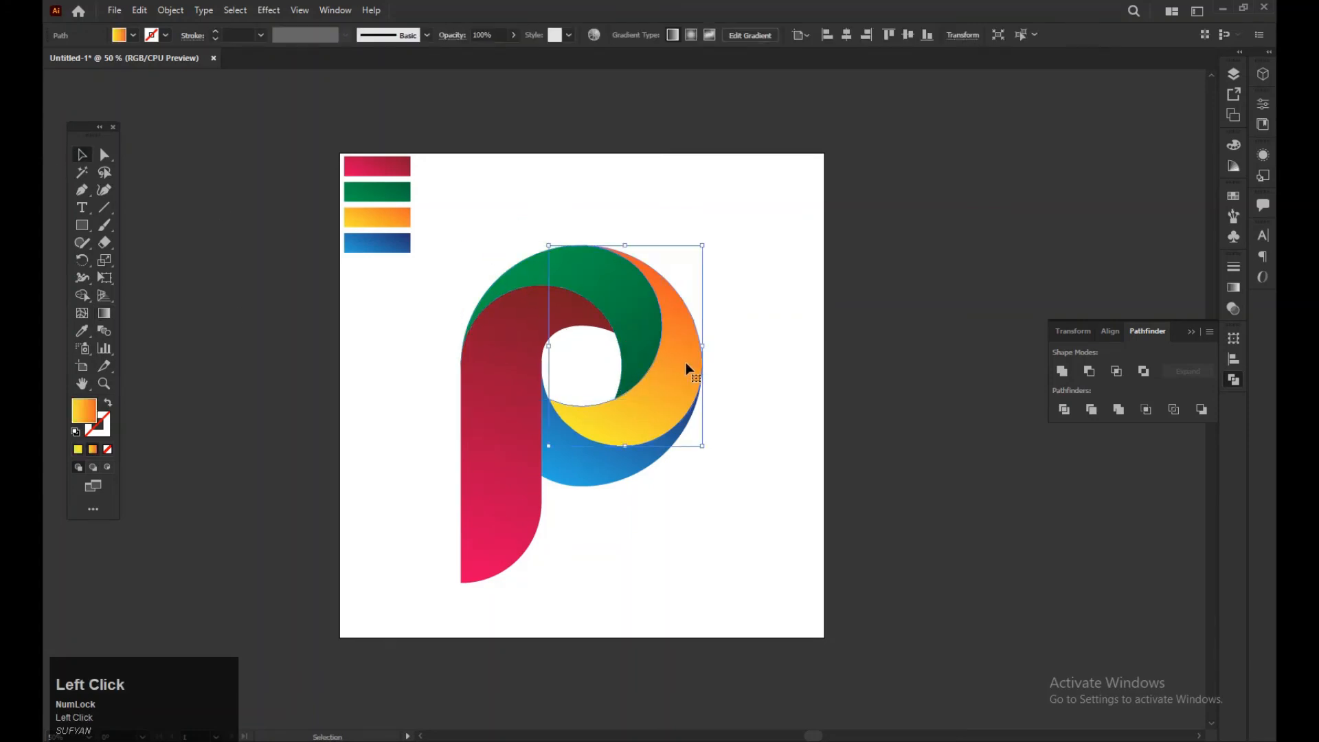
pyautogui.click(103, 314)
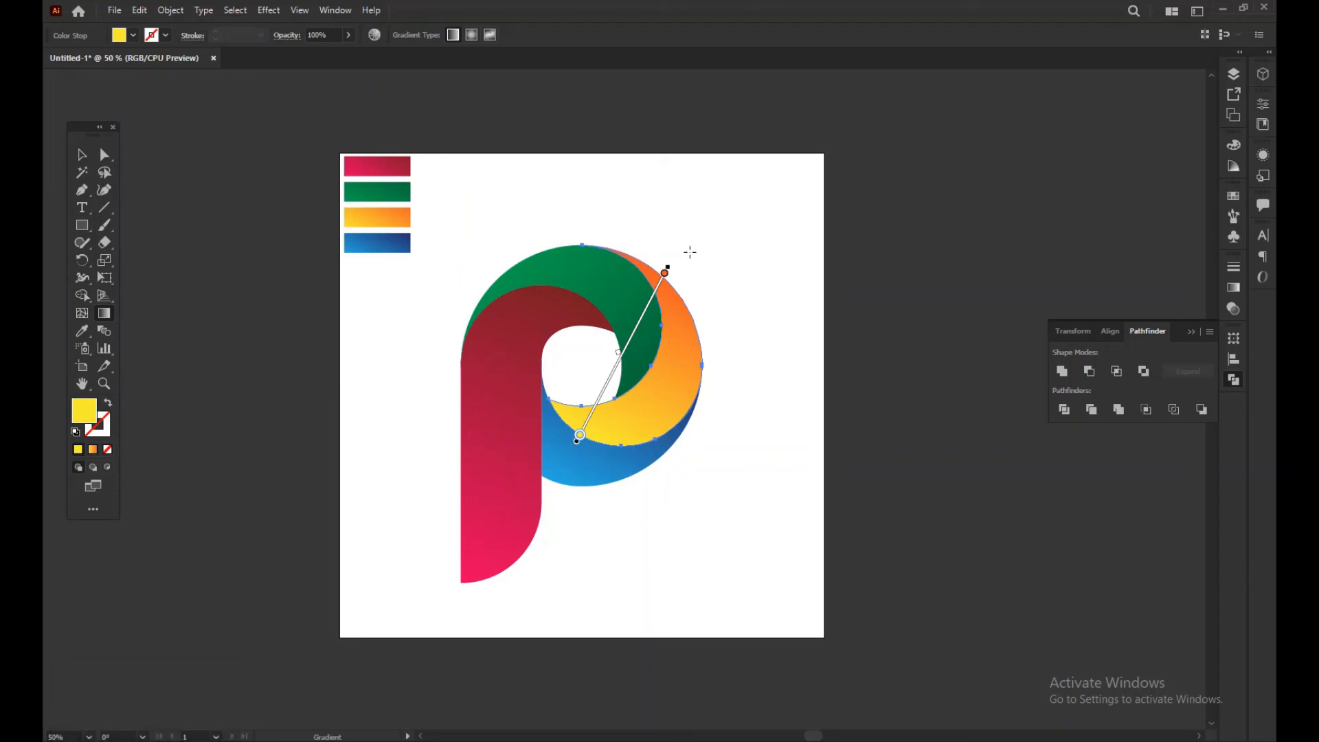
pyautogui.moveTo(669, 243); pyautogui.dragTo(585, 463)
pyautogui.moveTo(695, 255); pyautogui.dragTo(583, 394)
pyautogui.moveTo(701, 265); pyautogui.dragTo(553, 410)
pyautogui.moveTo(696, 265); pyautogui.dragTo(558, 411)
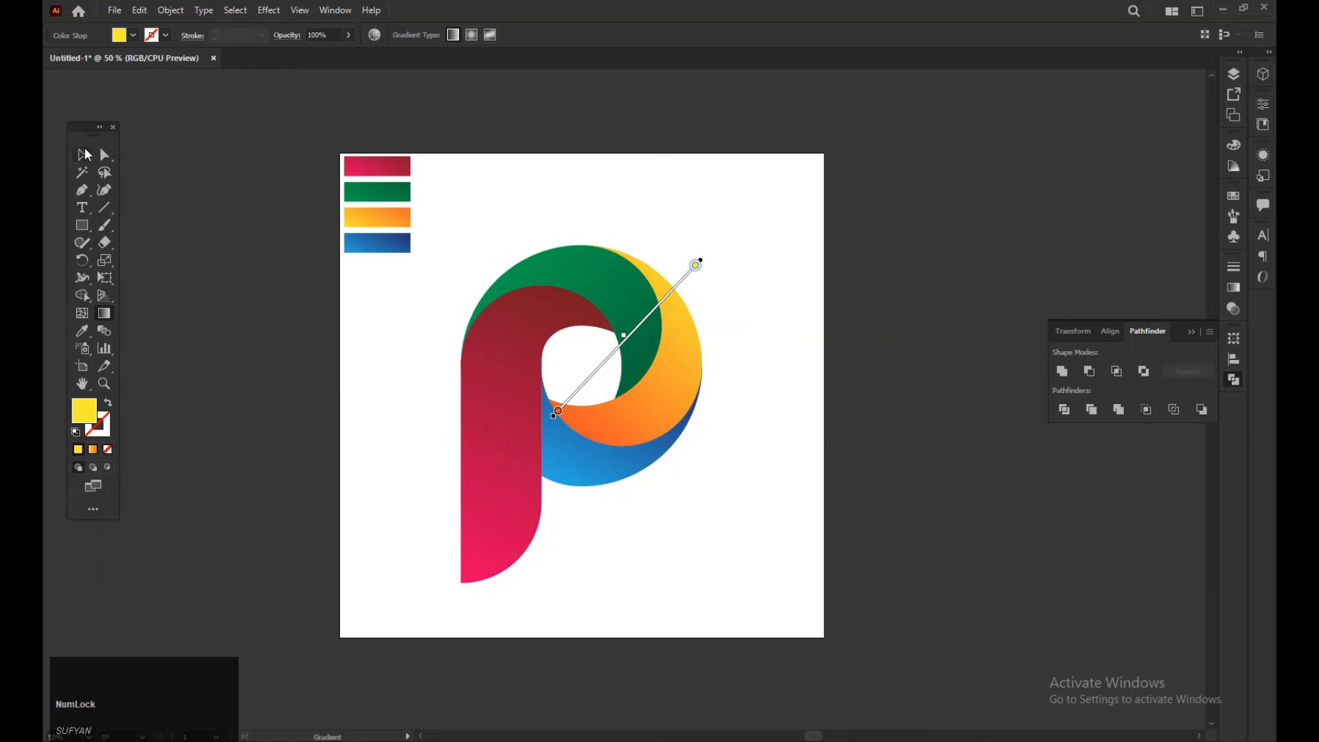
# Step: Redraw the blue blade's gradient diagonally from light blue at its upper left to dark blue at its lower right
pyautogui.click(83, 155)
pyautogui.click(584, 456)
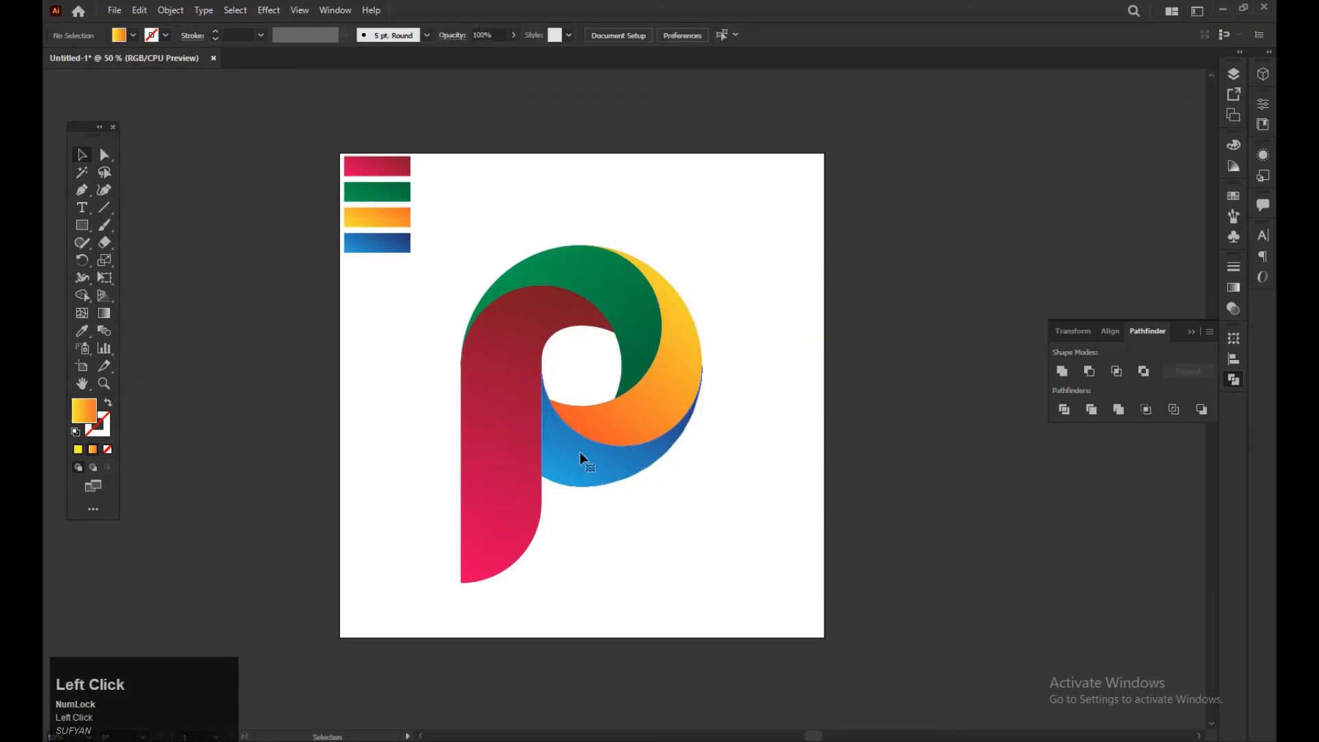
pyautogui.click(105, 314)
pyautogui.moveTo(454, 471)
pyautogui.mouseDown()
pyautogui.moveTo(701, 440)
pyautogui.moveTo(665, 395)
pyautogui.mouseUp()
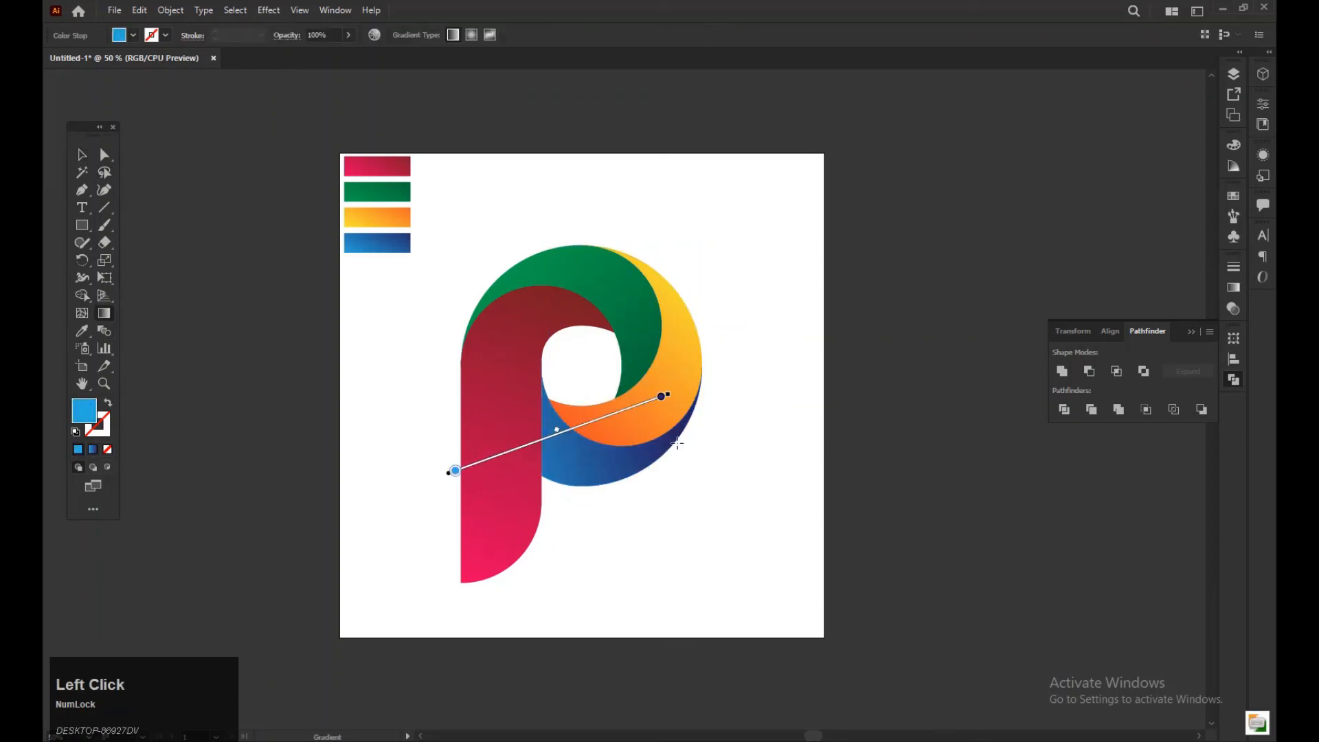
pyautogui.moveTo(514, 379)
pyautogui.mouseDown()
pyautogui.moveTo(632, 471)
pyautogui.moveTo(683, 471)
pyautogui.moveTo(693, 450)
pyautogui.mouseUp()
pyautogui.moveTo(535, 365); pyautogui.dragTo(692, 471)
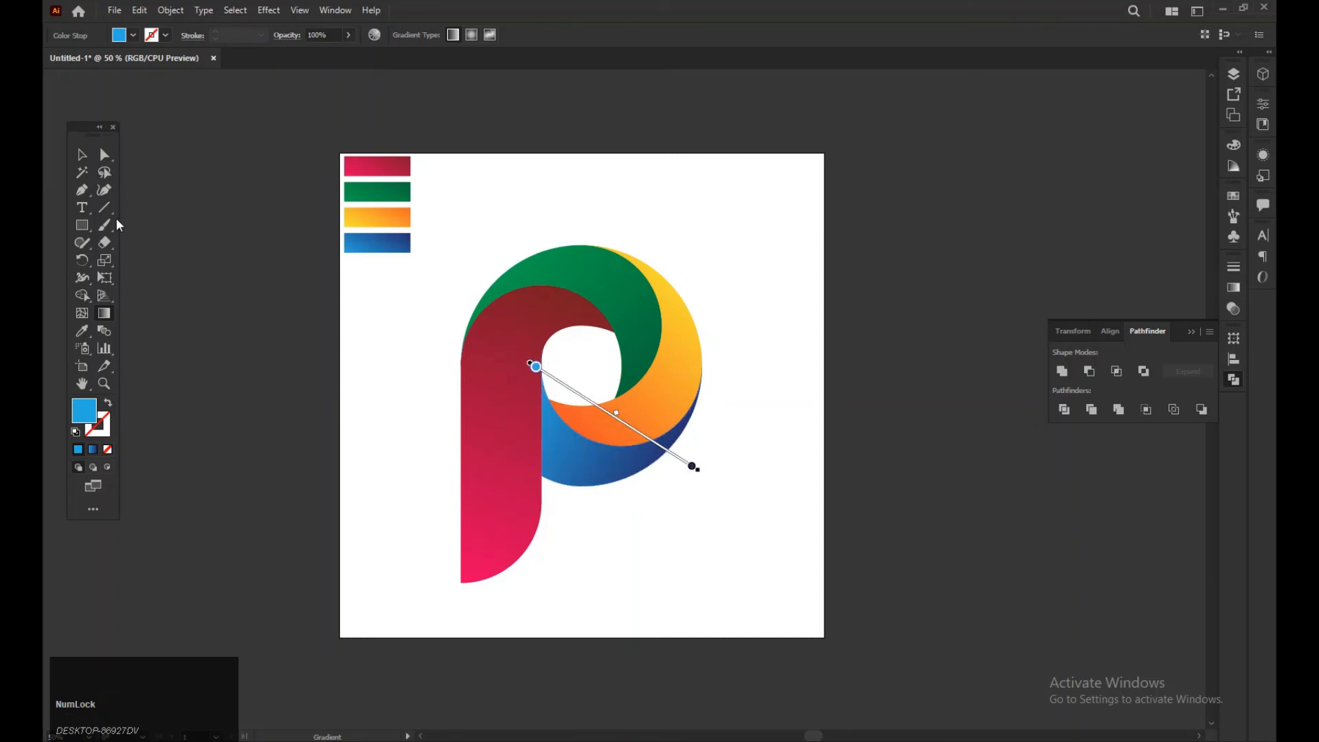
# Step: Select the stem and all the bowl's blades, leaving out the color swatches, and group them
pyautogui.click(81, 157)
pyautogui.click(744, 509)
pyautogui.moveTo(745, 509)
pyautogui.mouseDown()
pyautogui.moveTo(795, 533)
pyautogui.moveTo(722, 469)
pyautogui.mouseUp()
pyautogui.moveTo(461, 212); pyautogui.dragTo(723, 538)
pyautogui.rightClick(655, 356)
pyautogui.click(723, 445)
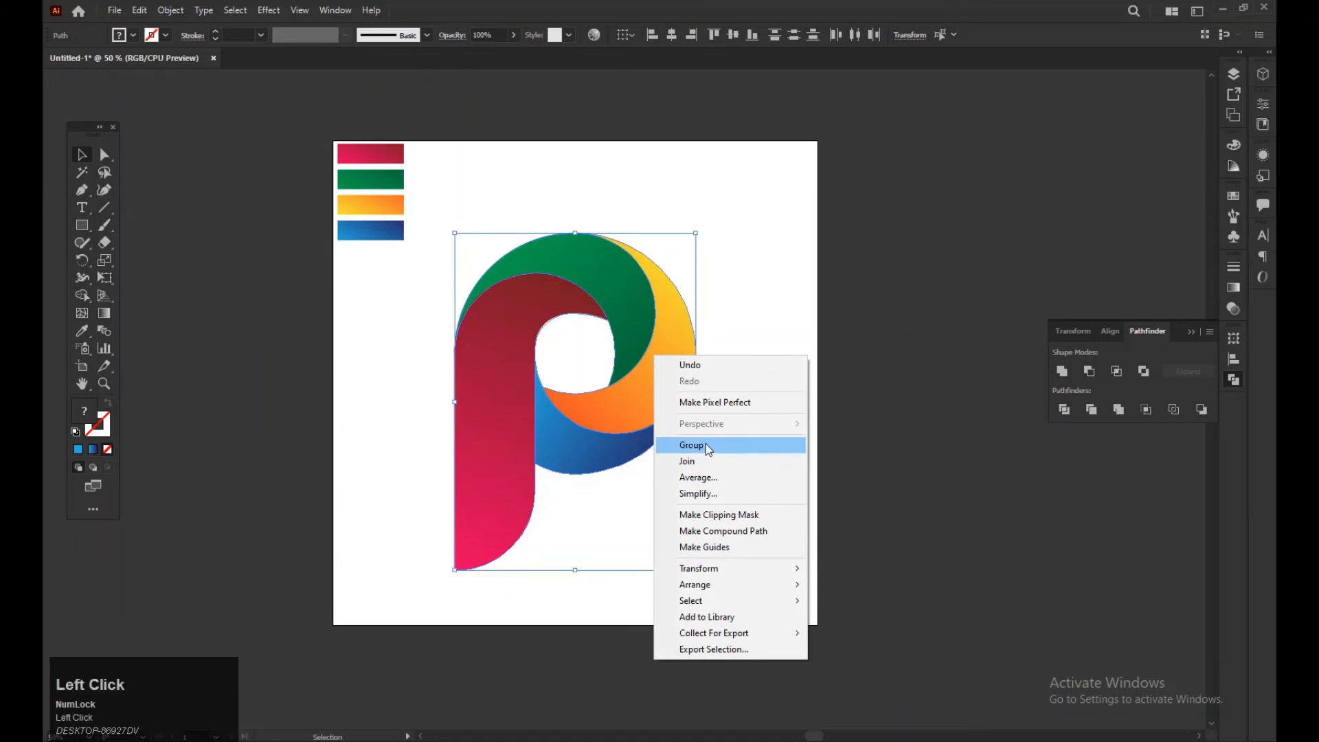
# Step: Center the grouped letter P horizontally and vertically on the artboard, and deselect it
pyautogui.click(653, 34)
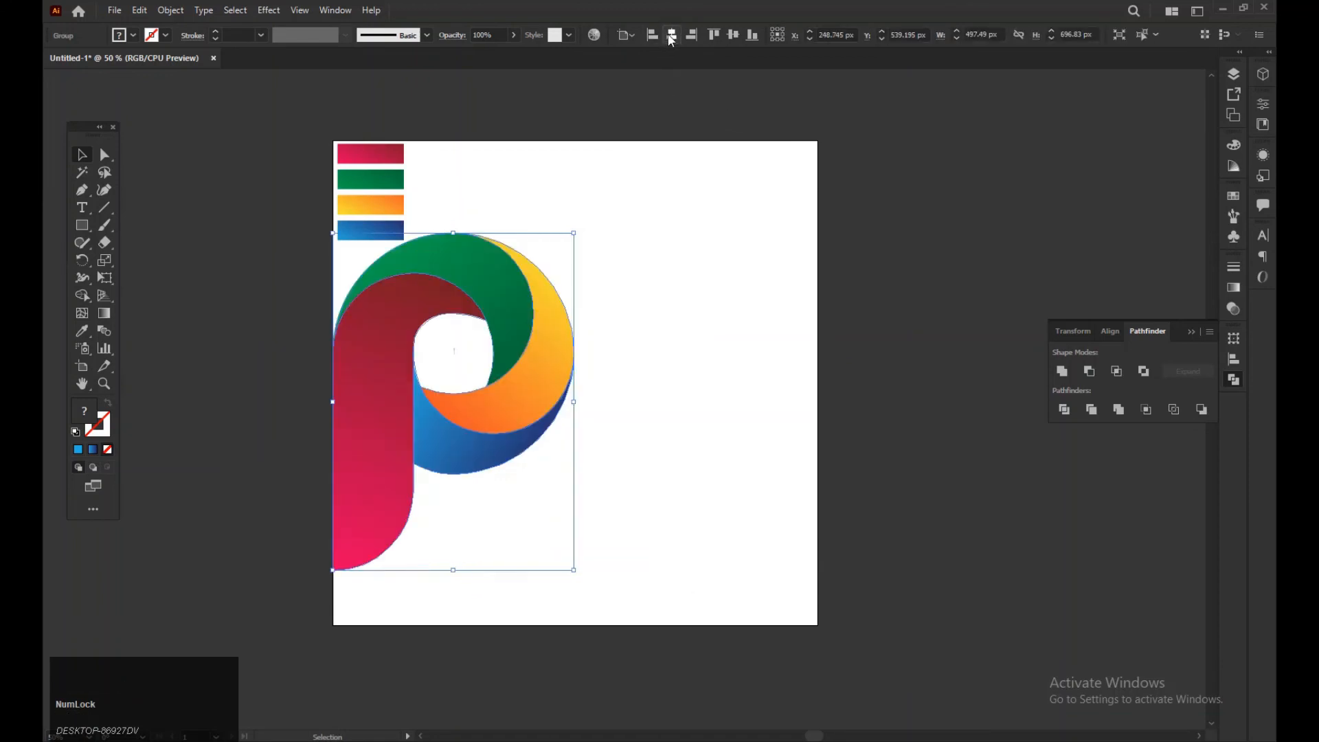
pyautogui.click(672, 34)
pyautogui.click(733, 35)
pyautogui.click(883, 386)
pyautogui.moveTo(884, 385)
pyautogui.mouseDown()
pyautogui.moveTo(893, 341)
pyautogui.moveTo(903, 386)
pyautogui.mouseUp()
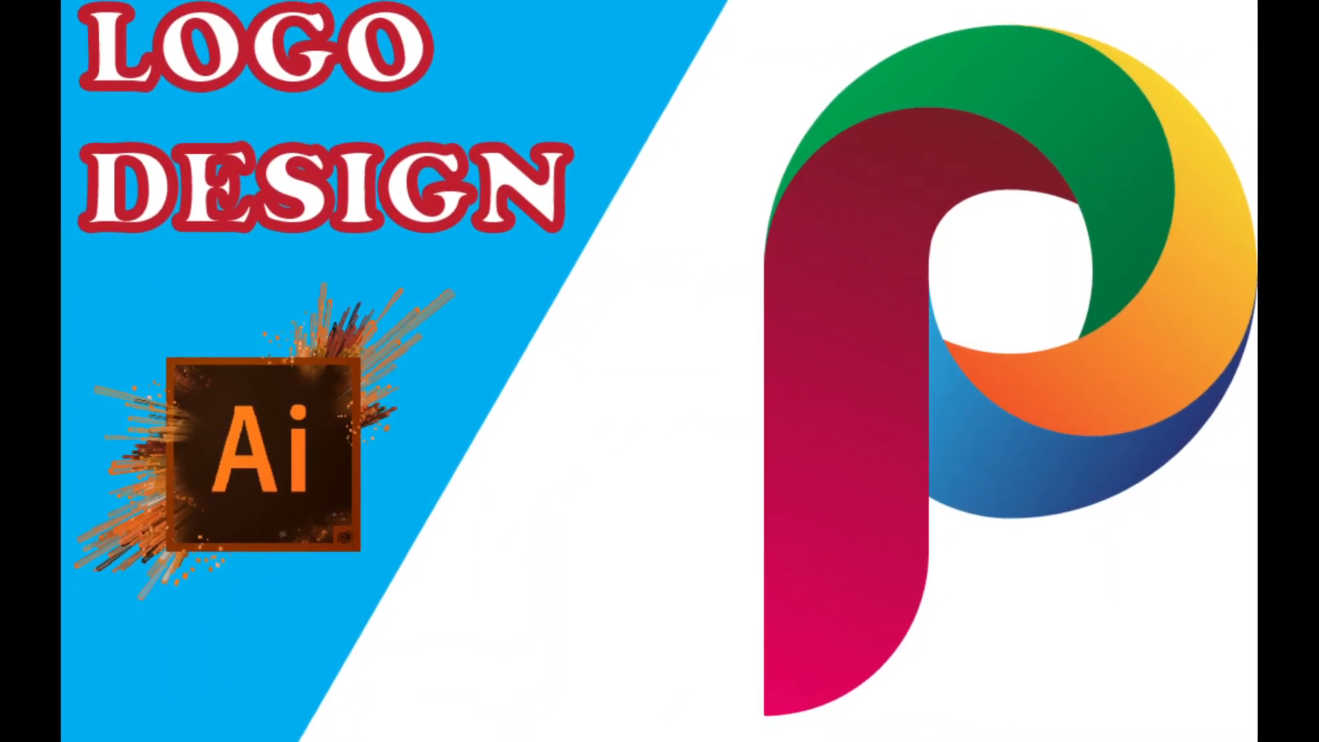